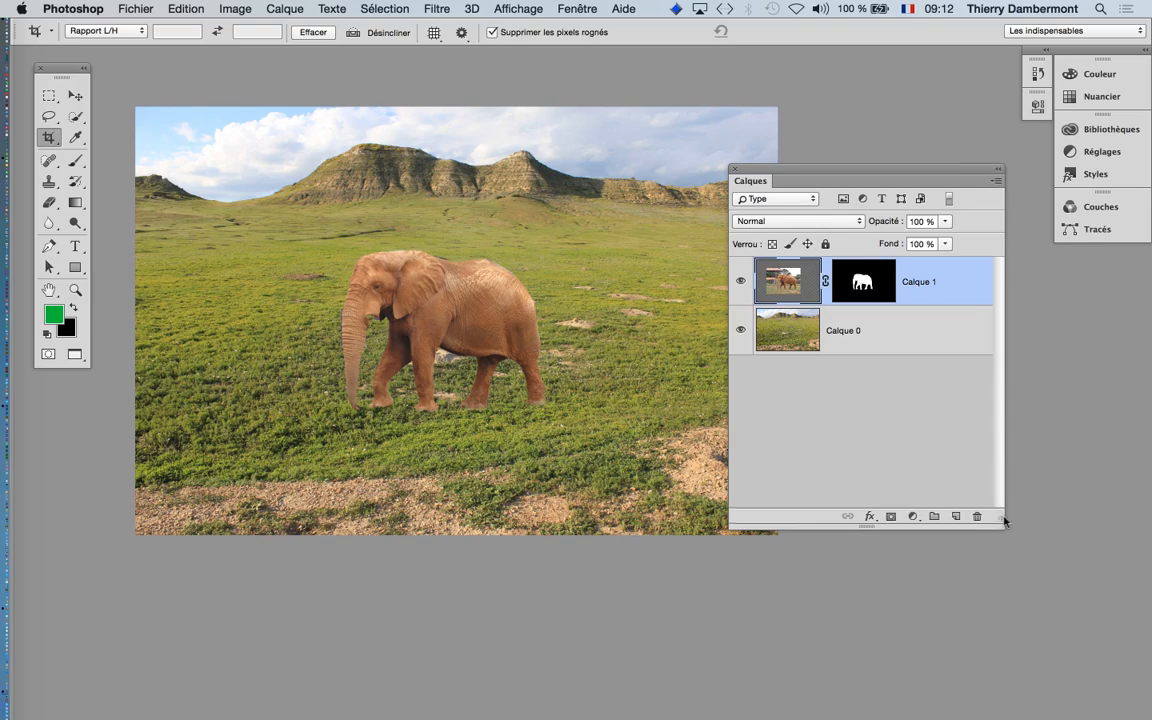
# Temporarily disable Calque 1's layer mask to compare the full elephant photo with its cut-out.
pyautogui.moveTo(1000, 516); pyautogui.dragTo(1100, 520)
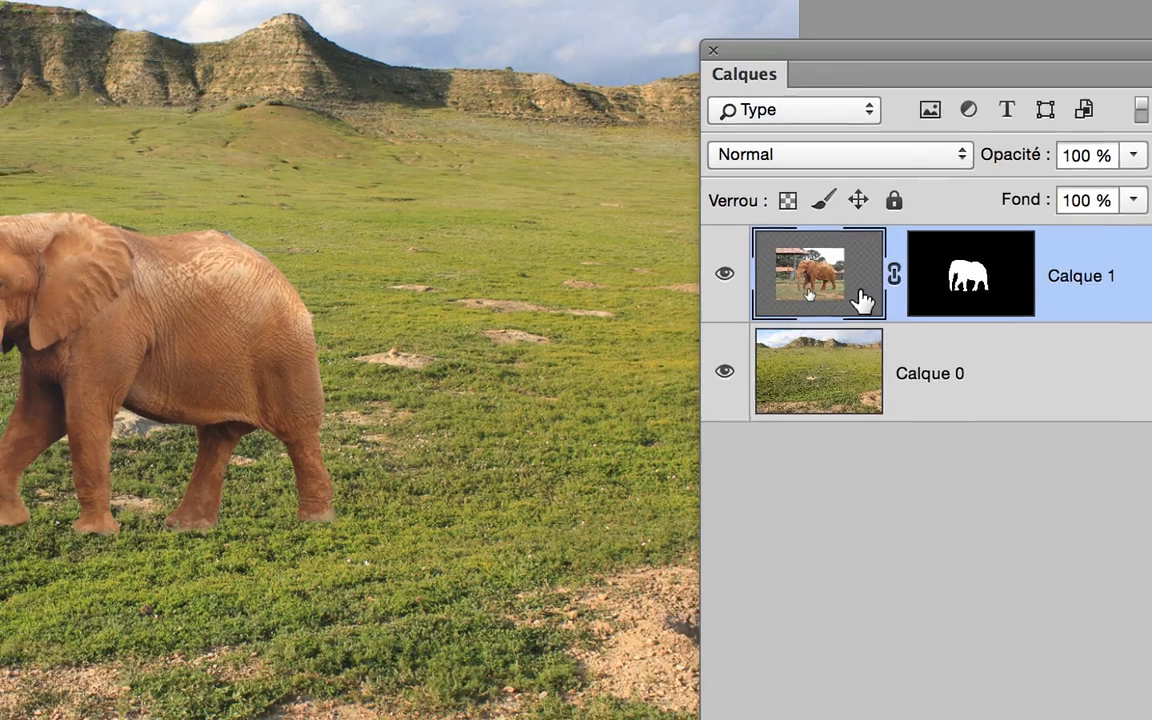
pyautogui.moveTo(862, 300)
pyautogui.mouseDown()
pyautogui.moveTo(808, 308)
pyautogui.moveTo(842, 297)
pyautogui.mouseUp()
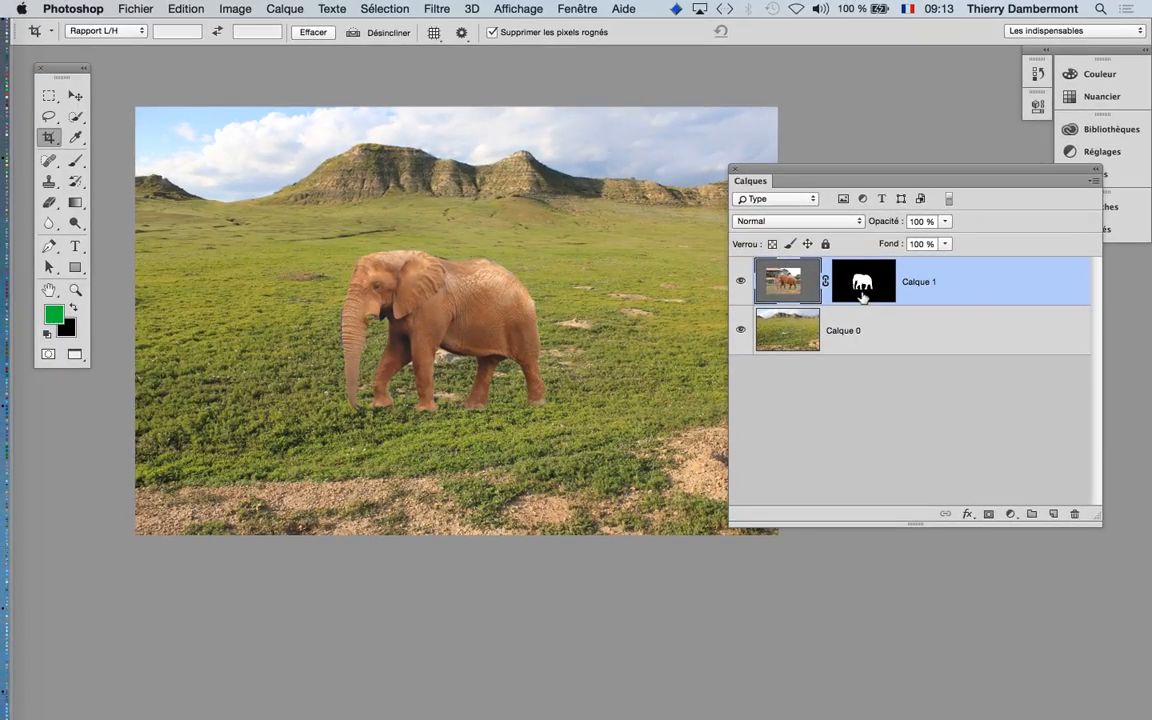
pyautogui.keyDown('shift'); pyautogui.click(862, 294); pyautogui.keyUp('shift')
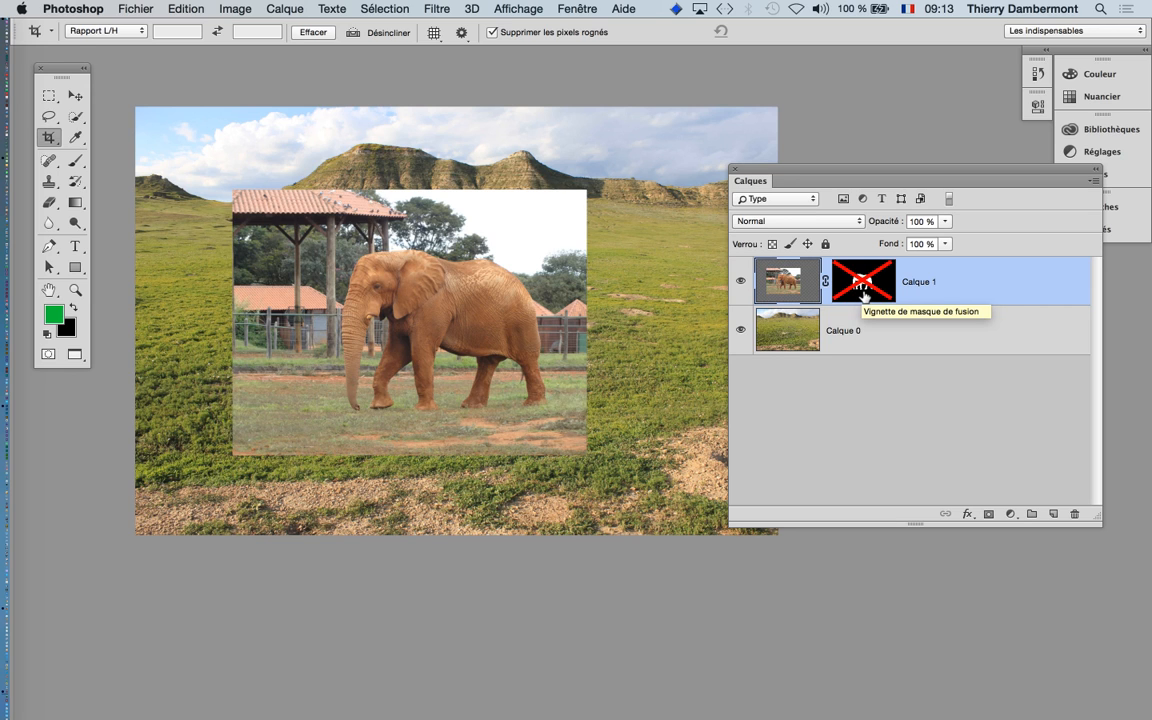
pyautogui.keyDown('shift'); pyautogui.click(864, 294); pyautogui.keyUp('shift')
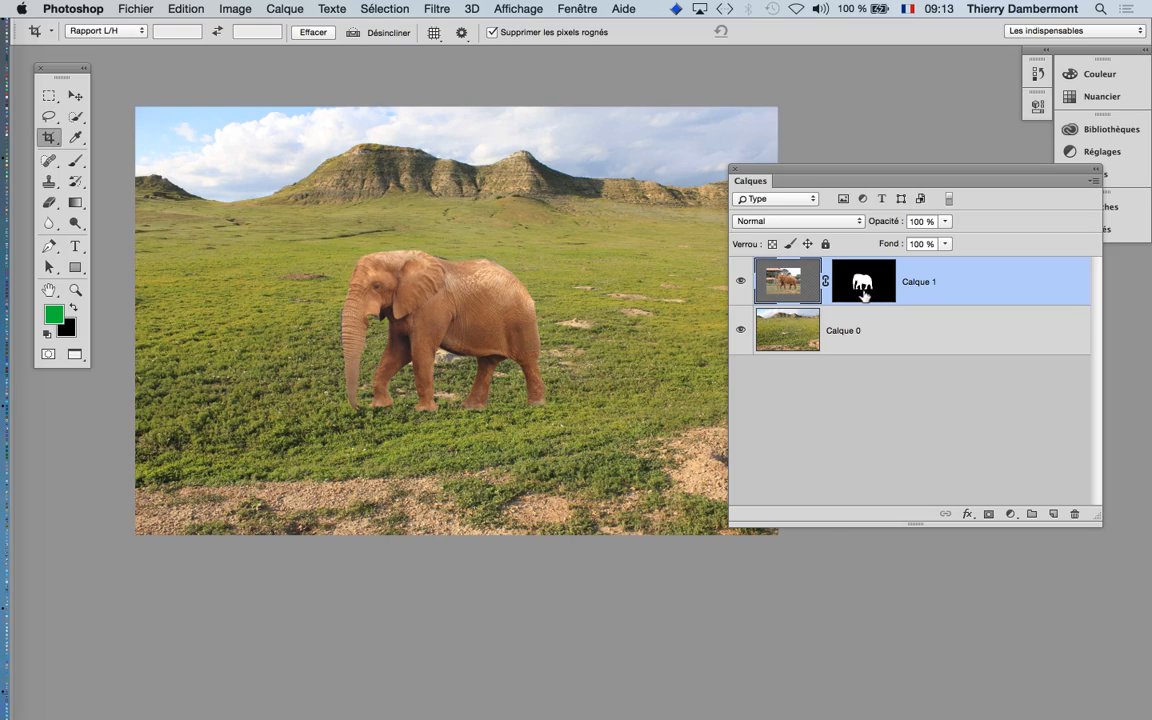
# Examine the mask edges around the elephant's trunk and mouth, comparing them with the layer mask temporarily disabled.
pyautogui.scroll(5, 401, 286)
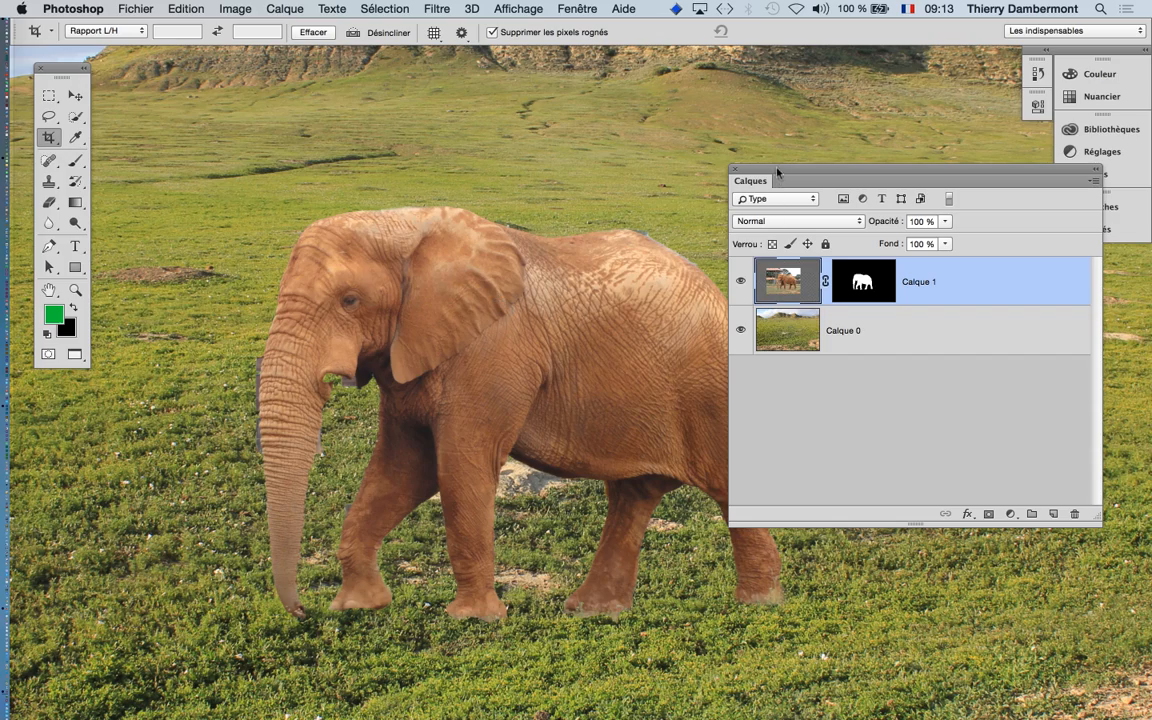
pyautogui.moveTo(762, 182); pyautogui.dragTo(871, 197)
pyautogui.scroll(5, 280, 415)
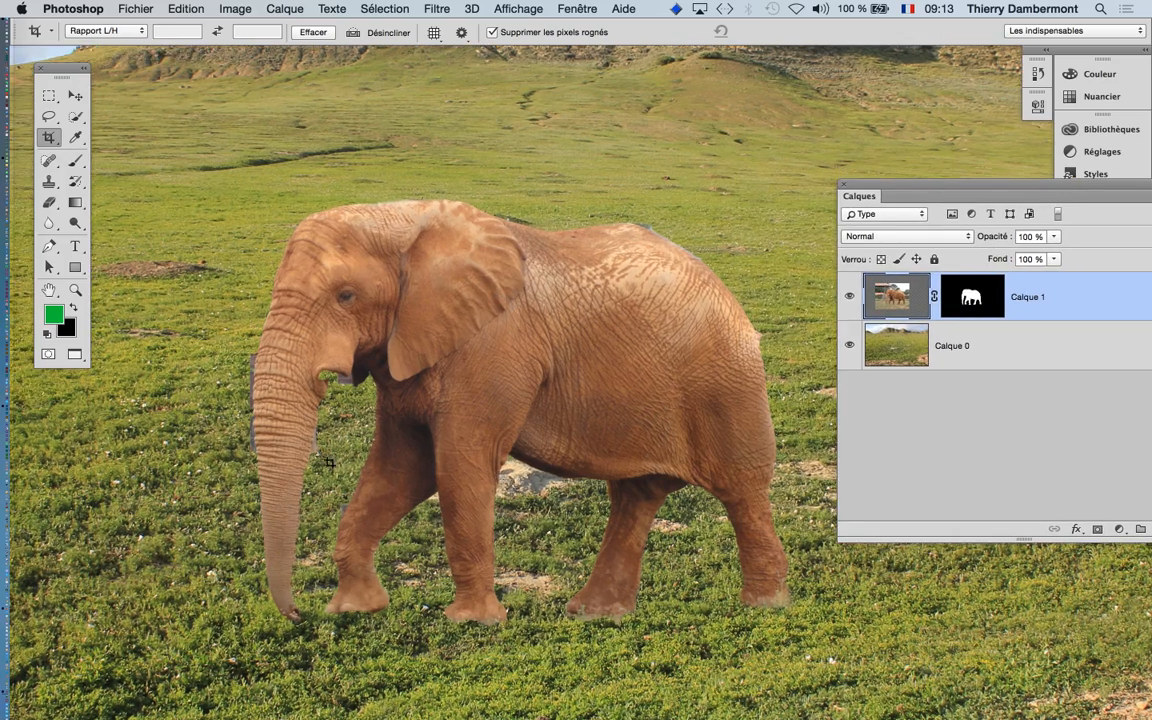
pyautogui.scroll(1, 271, 414)
pyautogui.scroll(2, 420, 350)
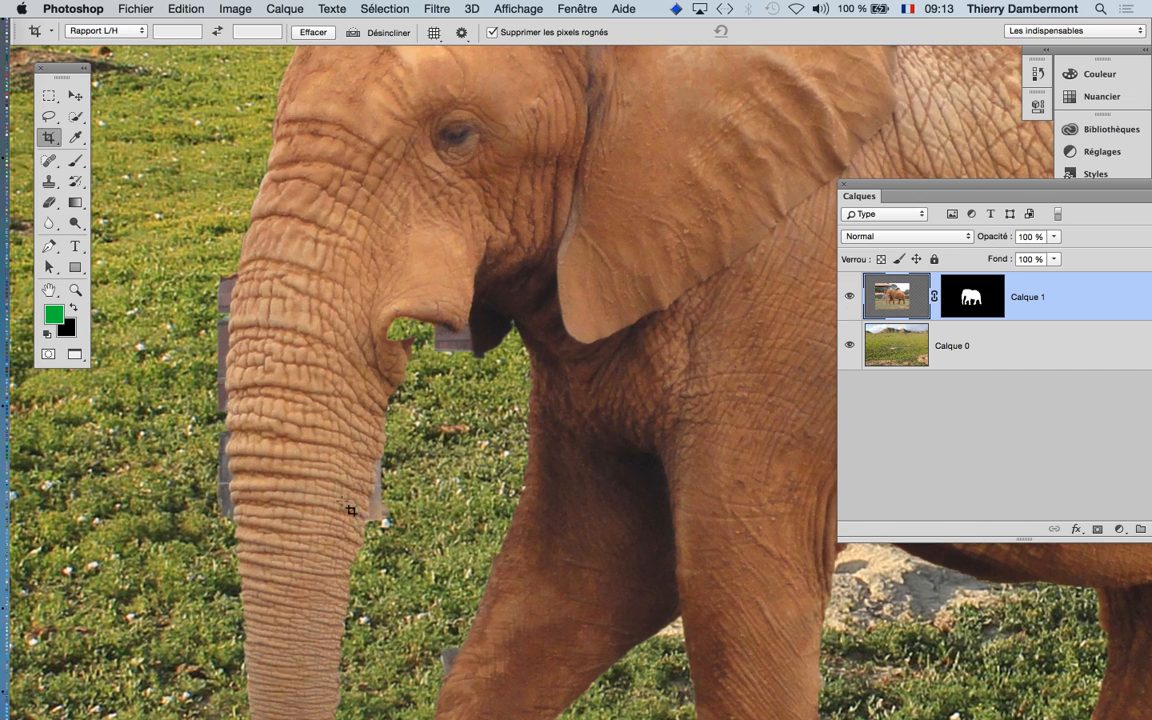
pyautogui.scroll(-3, 608, 525)
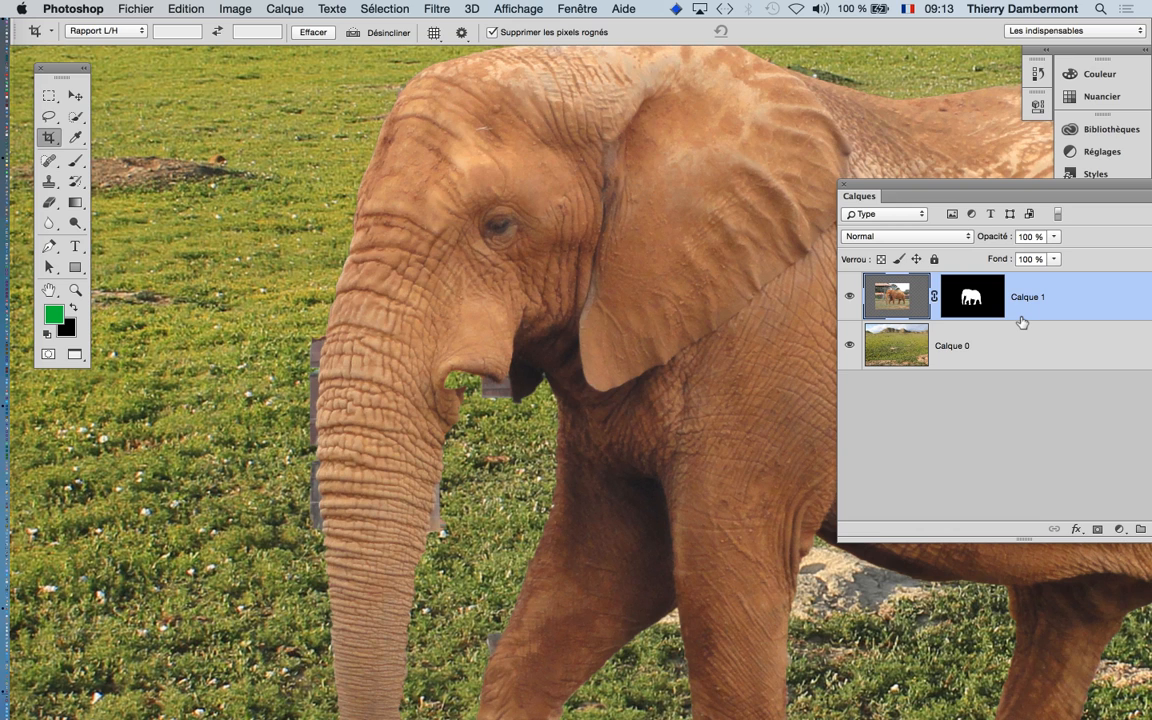
pyautogui.scroll(3, 473, 400)
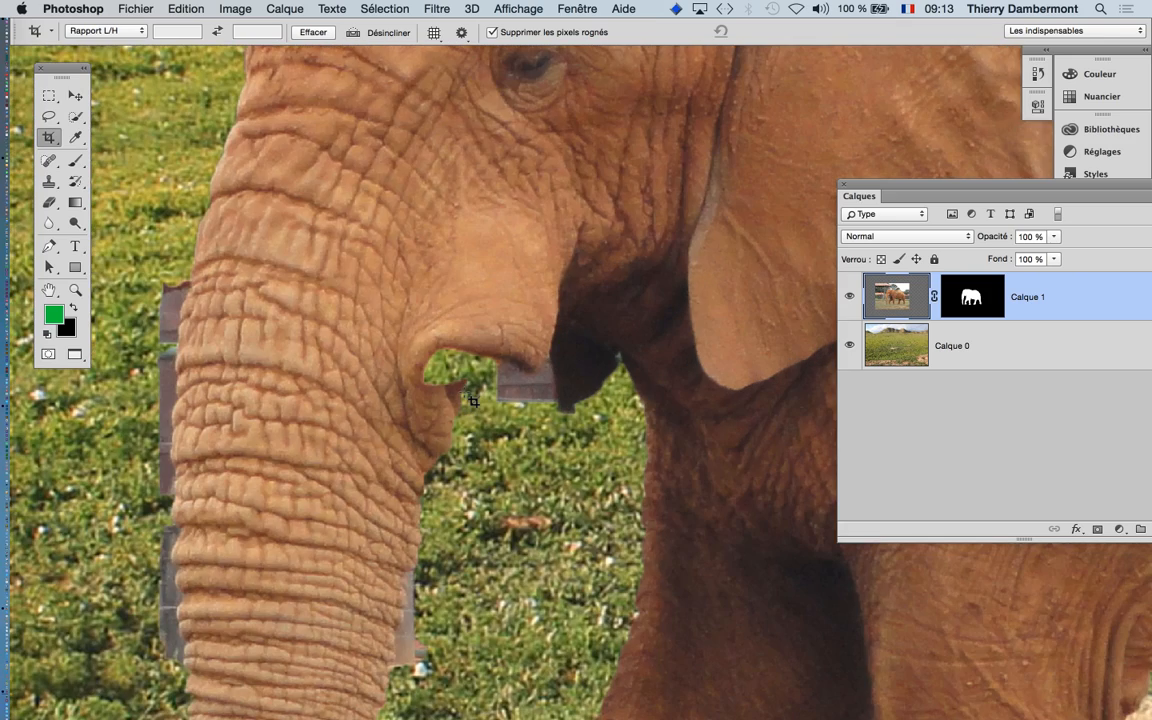
pyautogui.keyDown('shift'); pyautogui.click(960, 302); pyautogui.keyUp('shift')
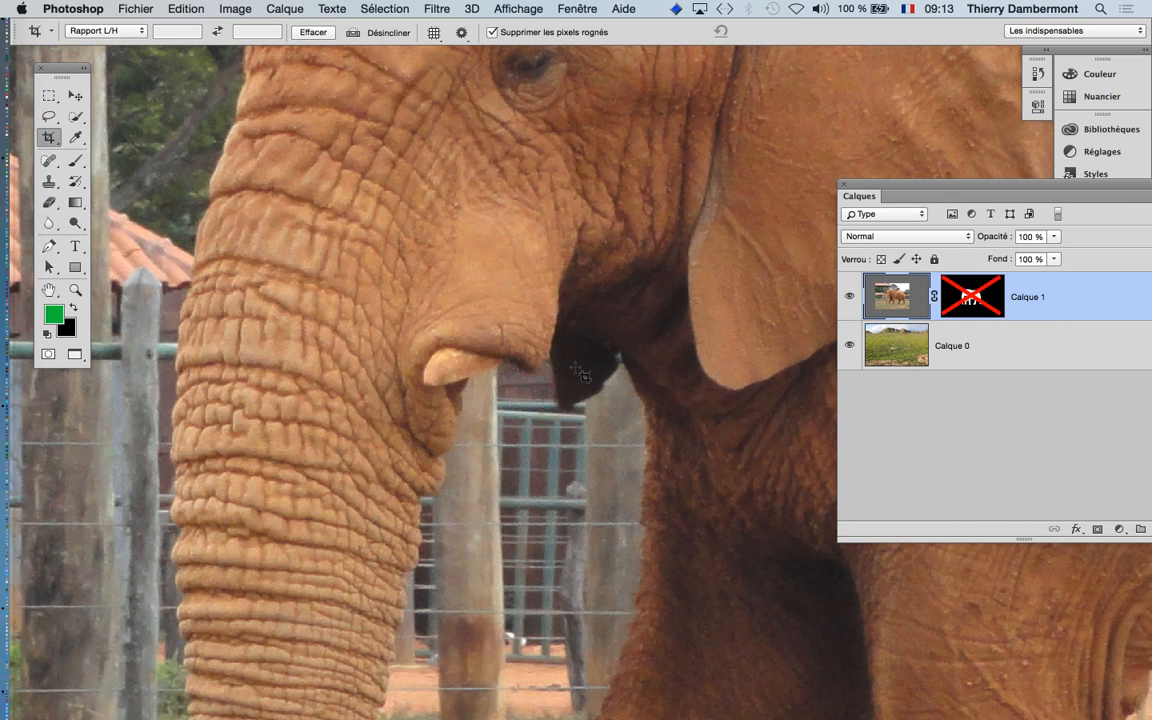
pyautogui.keyDown('shift'); pyautogui.click(979, 305); pyautogui.keyUp('shift')
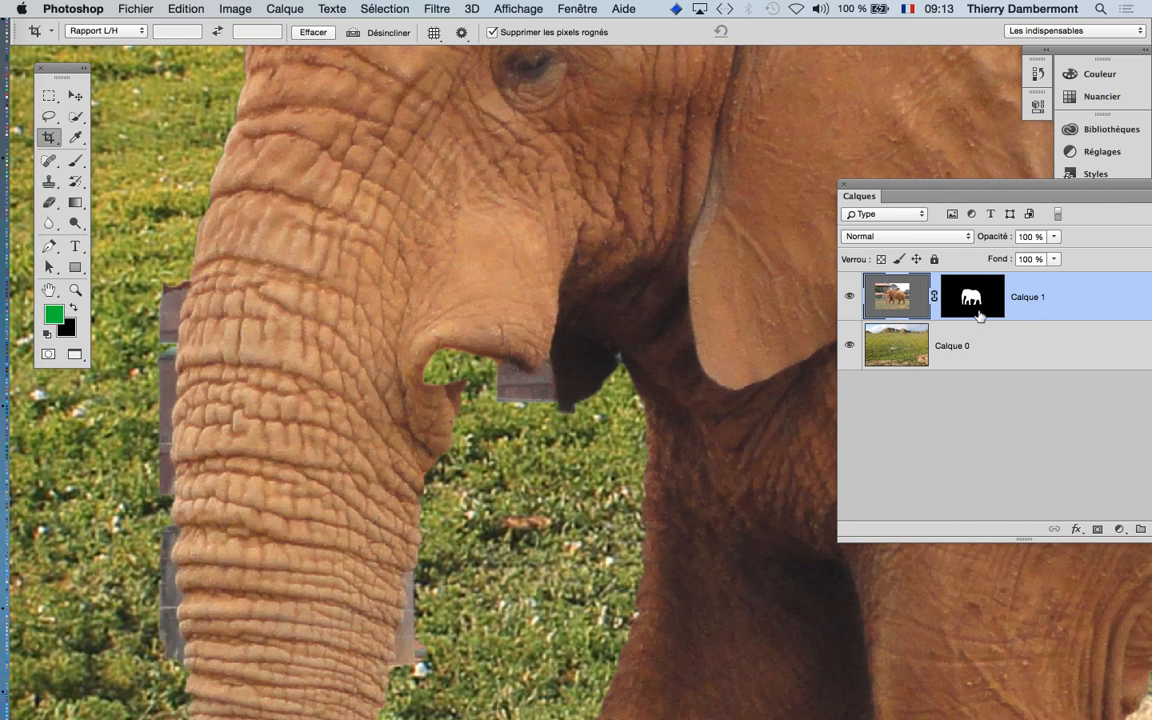
pyautogui.scroll(-5, 608, 398)
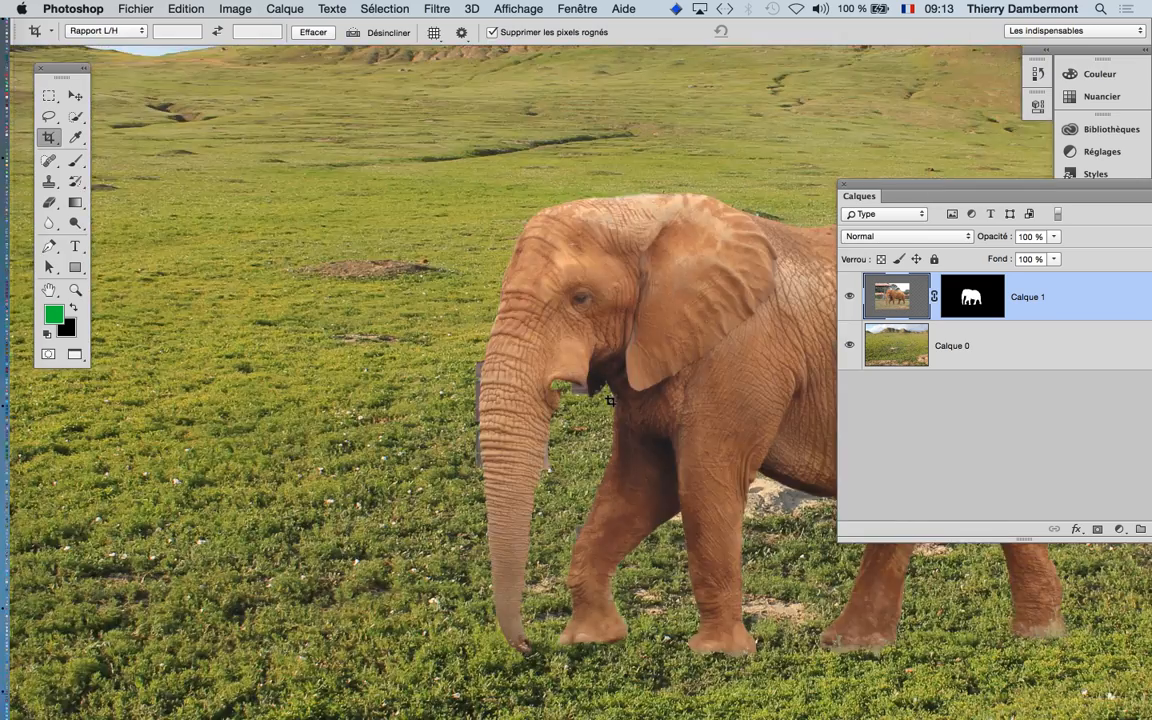
# Convert the masked elephant layer, Calque 1, into a smart object.
pyautogui.moveTo(668, 400); pyautogui.dragTo(420, 318)
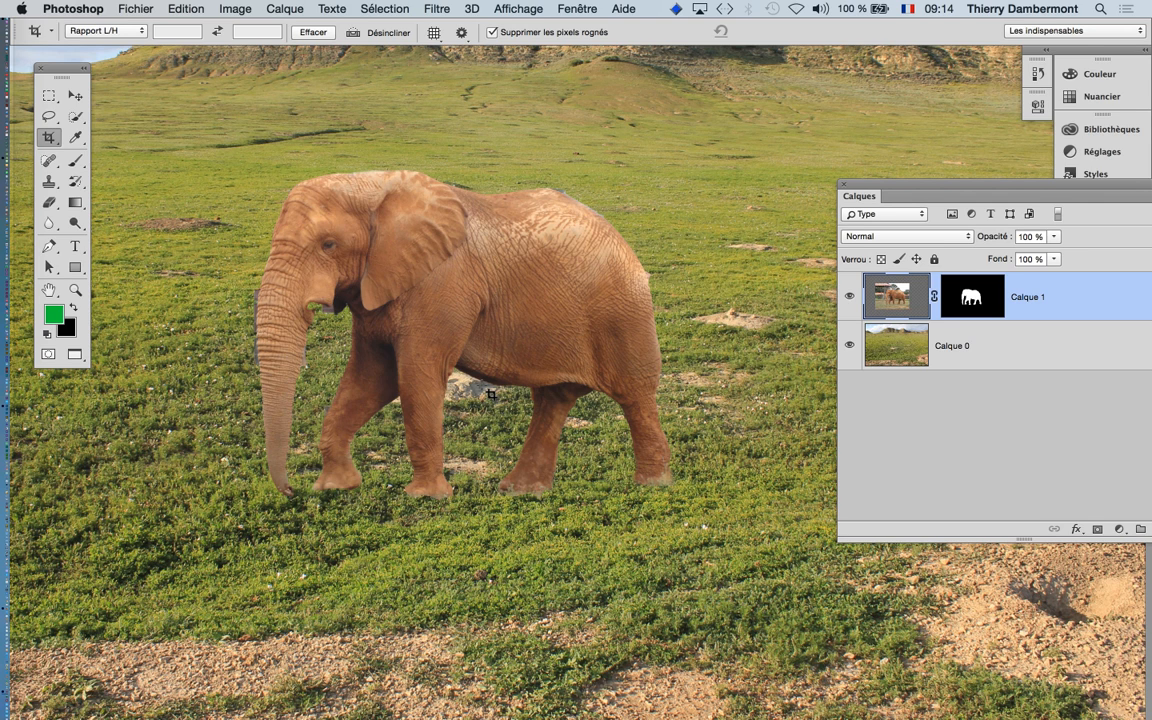
pyautogui.scroll(-1, 760, 307)
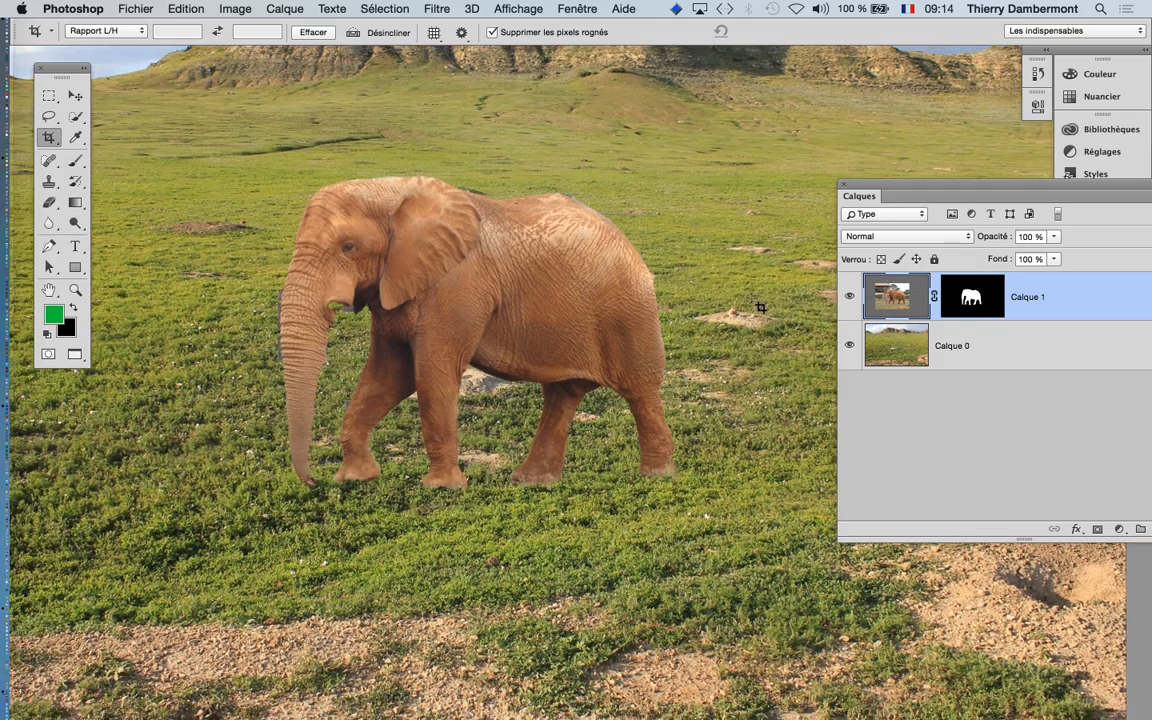
pyautogui.scroll(-3, 760, 307)
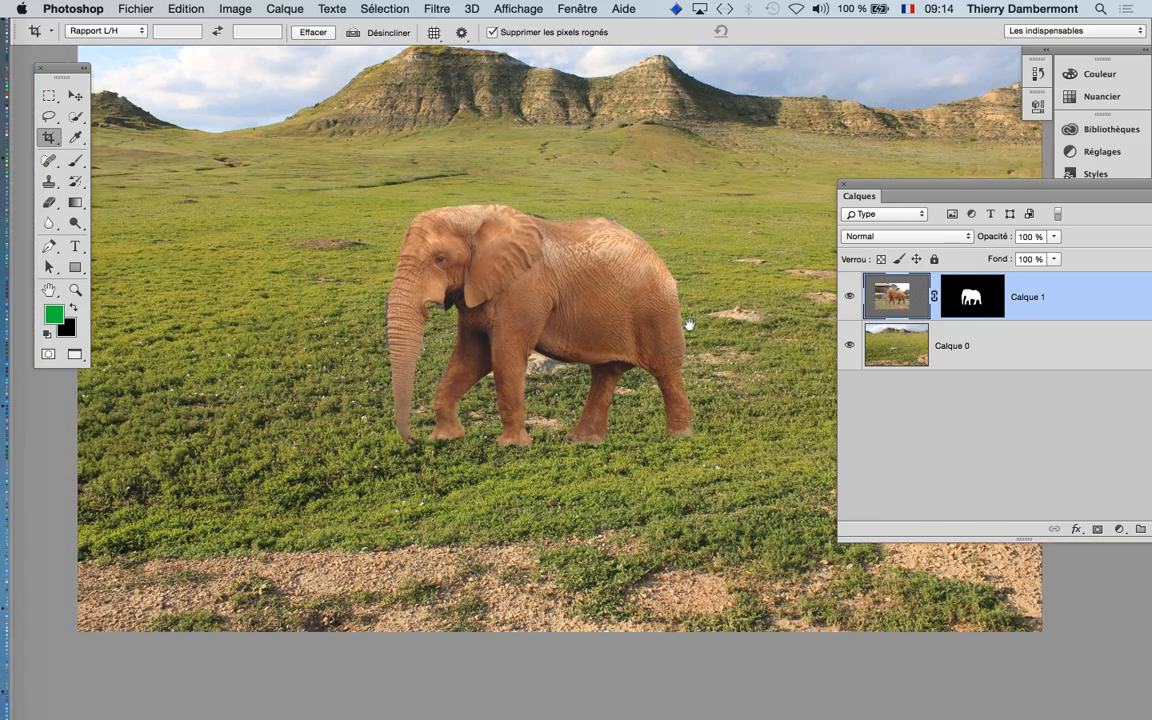
pyautogui.moveTo(689, 324); pyautogui.dragTo(536, 420)
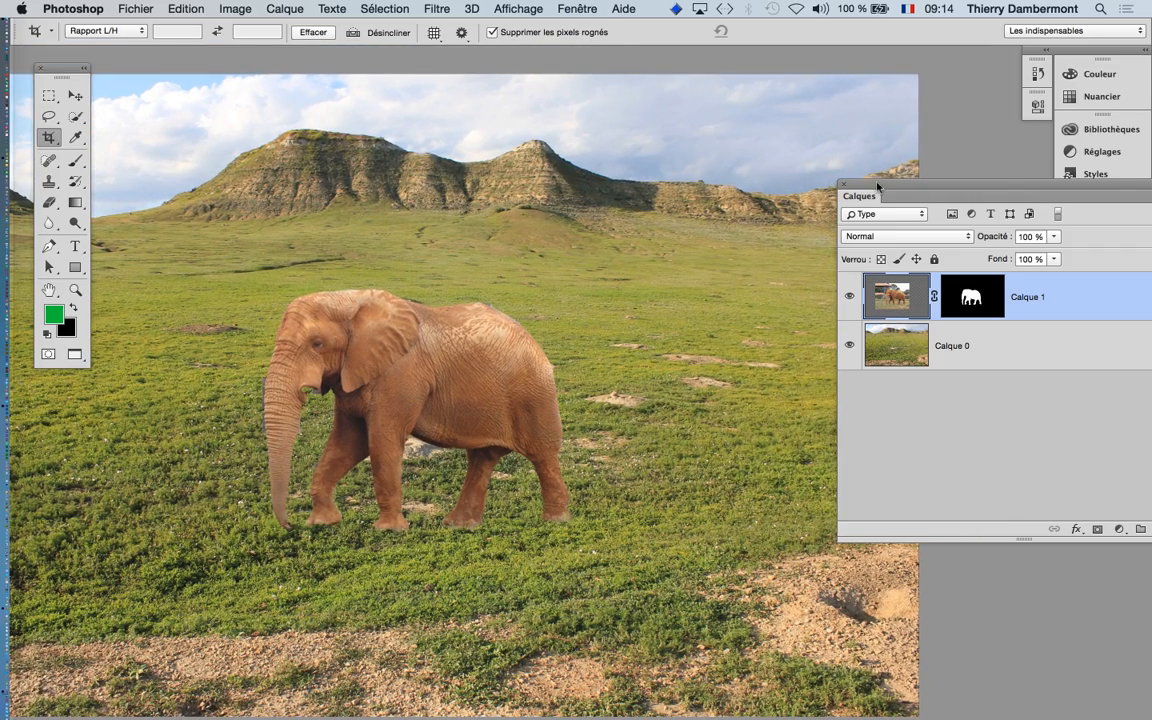
pyautogui.moveTo(862, 198); pyautogui.dragTo(703, 162)
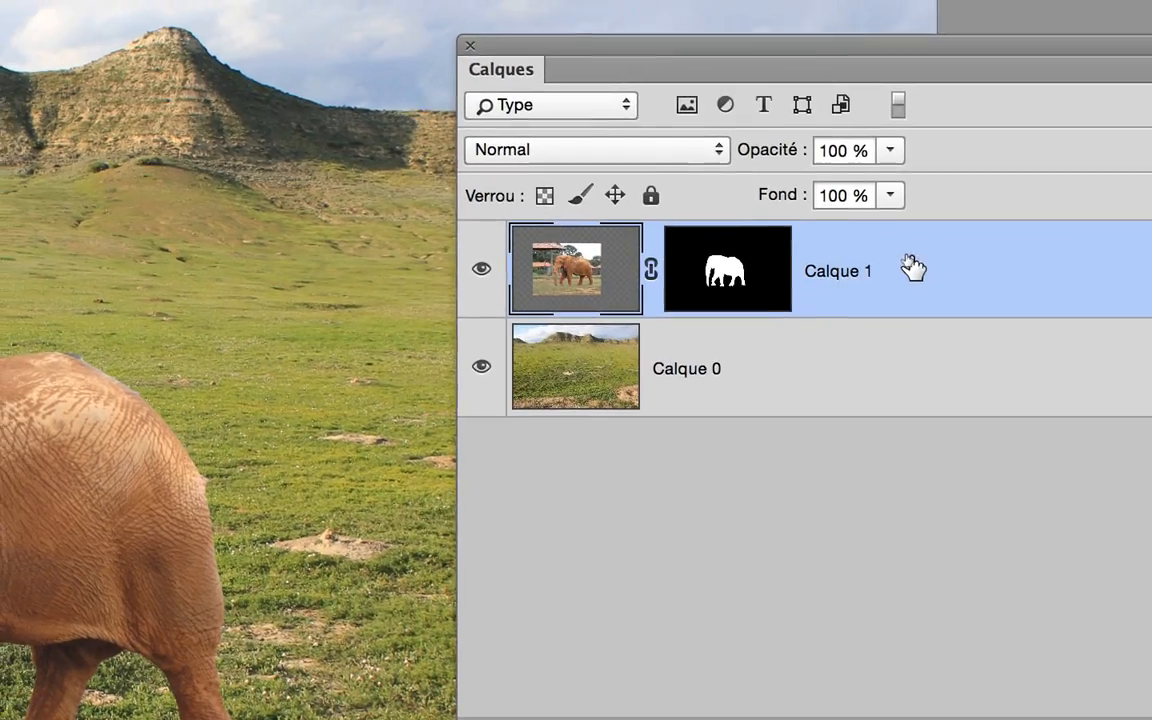
pyautogui.rightClick(913, 265)
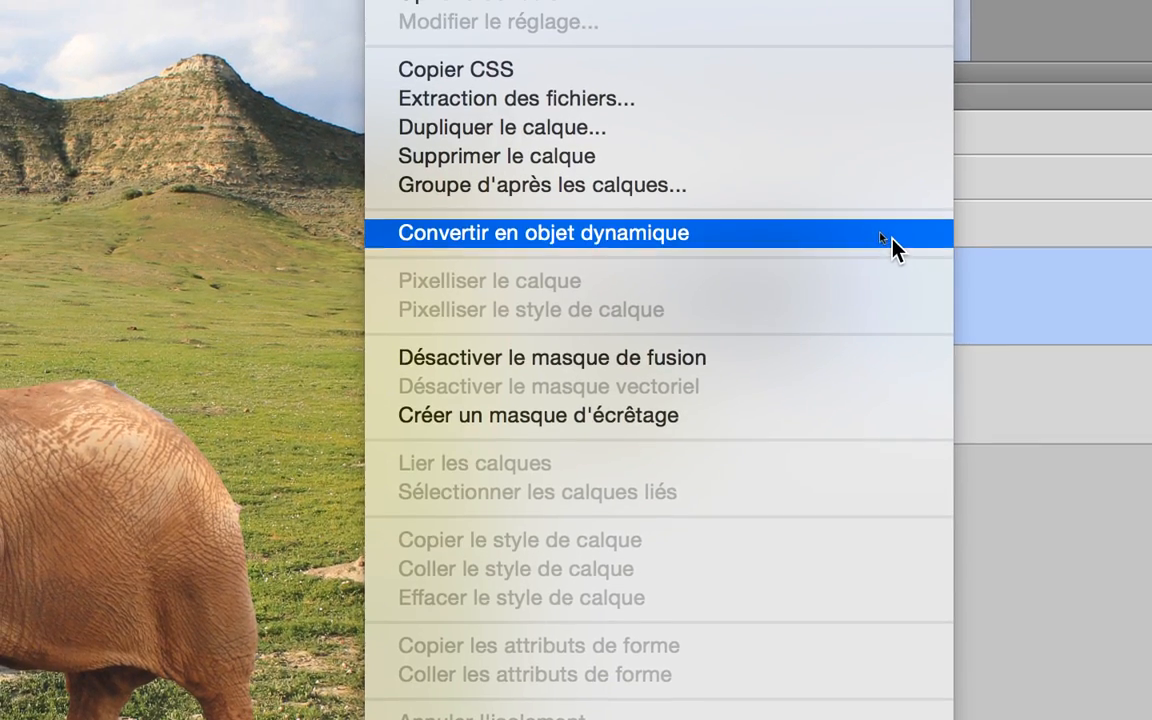
pyautogui.click(892, 240)
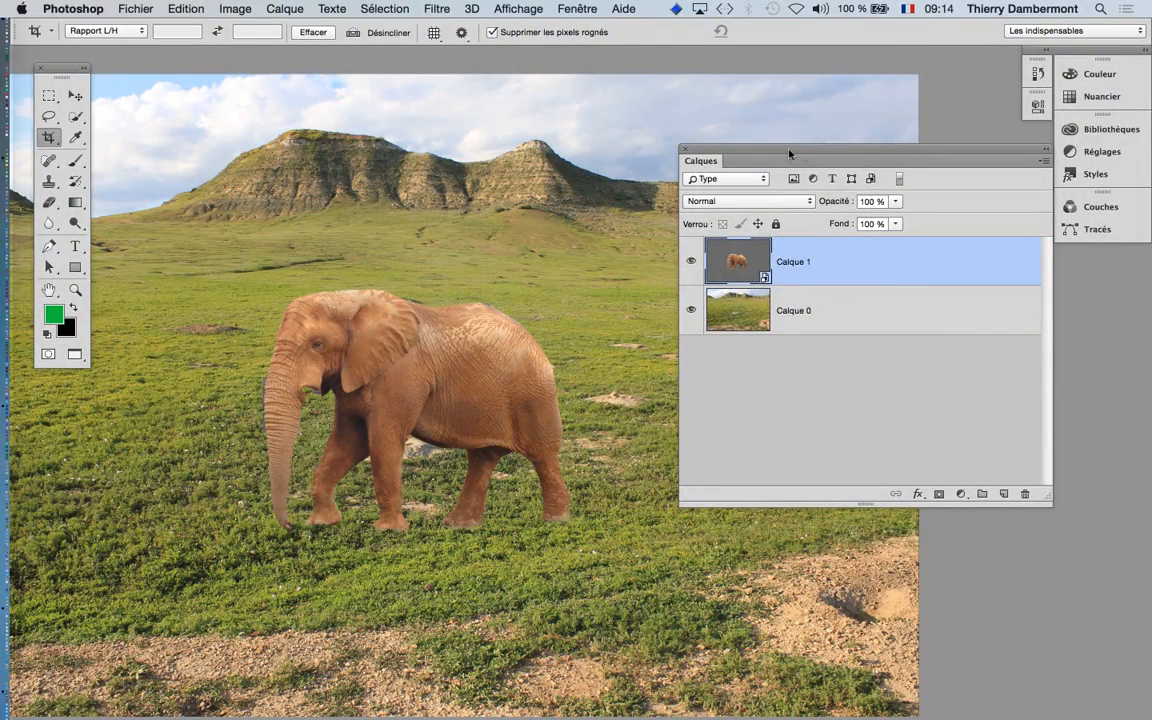
# Start Puppet Warp on the elephant smart object and hide its mesh.
pyautogui.moveTo(783, 154); pyautogui.dragTo(841, 114)
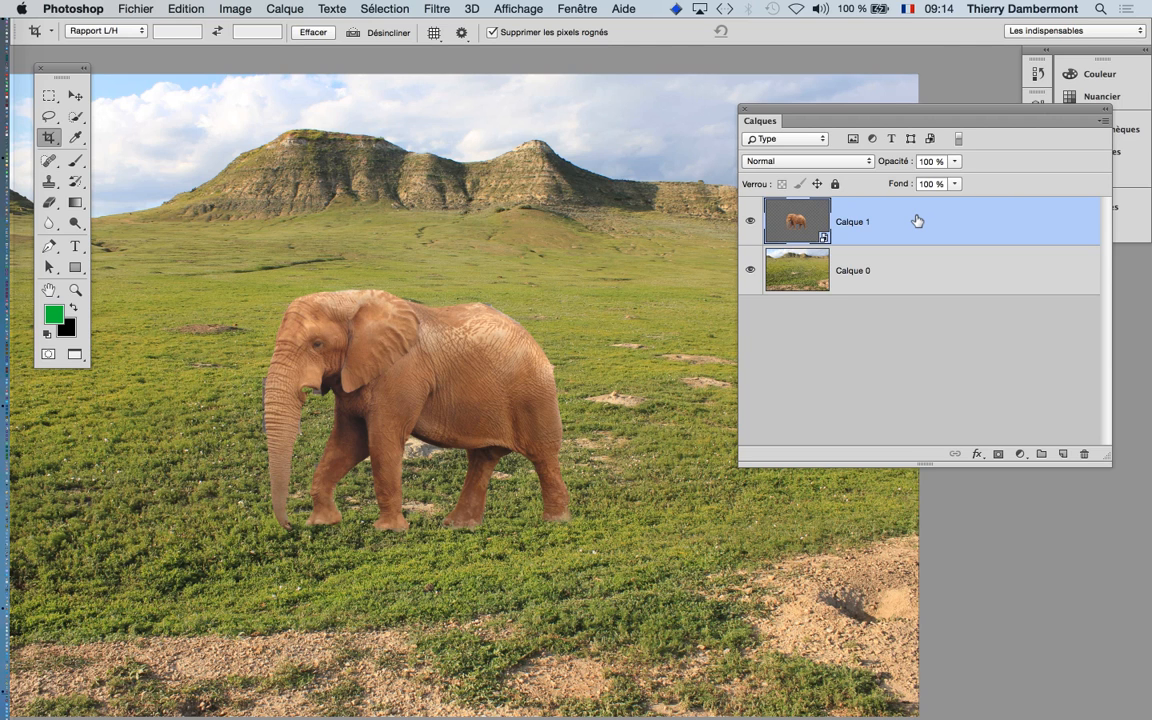
pyautogui.click(168, 8)
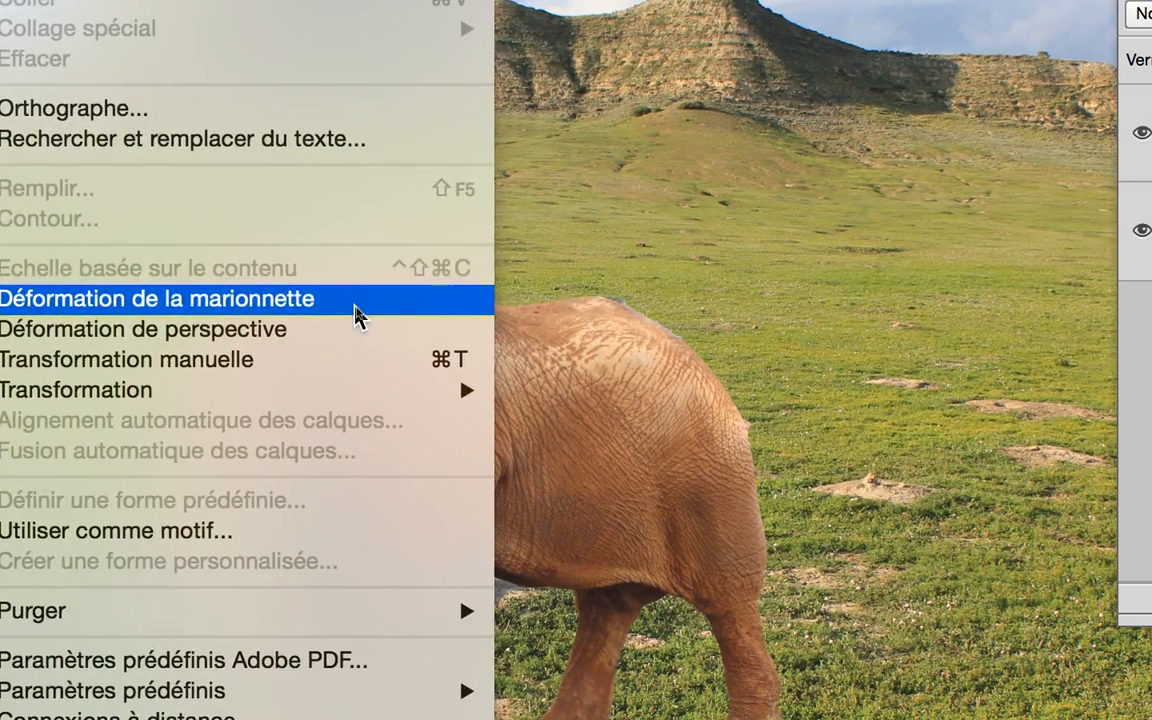
pyautogui.click(357, 314)
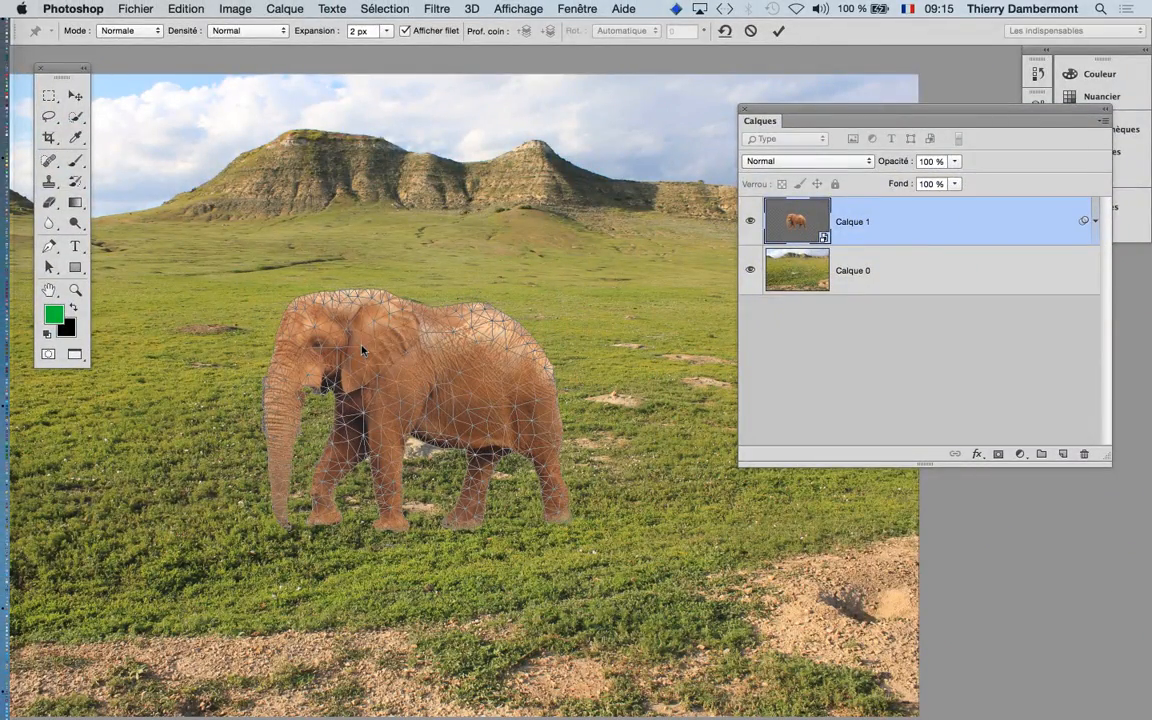
pyautogui.scroll(2, 368, 408)
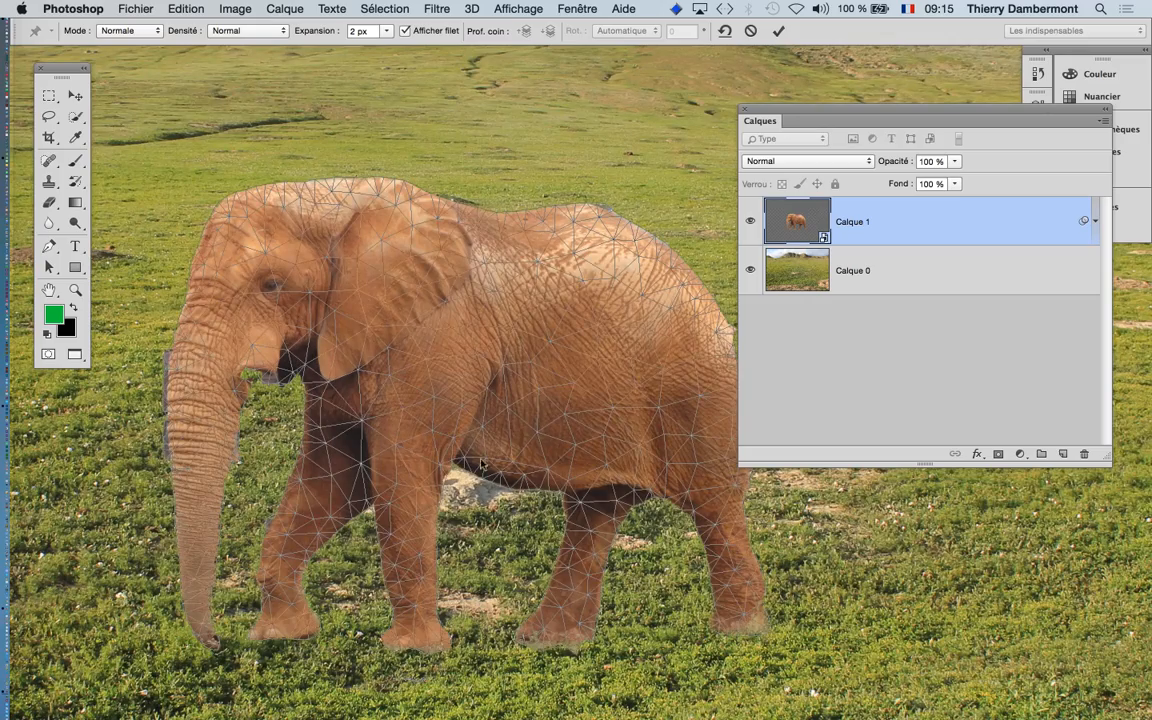
pyautogui.moveTo(810, 113); pyautogui.dragTo(930, 118)
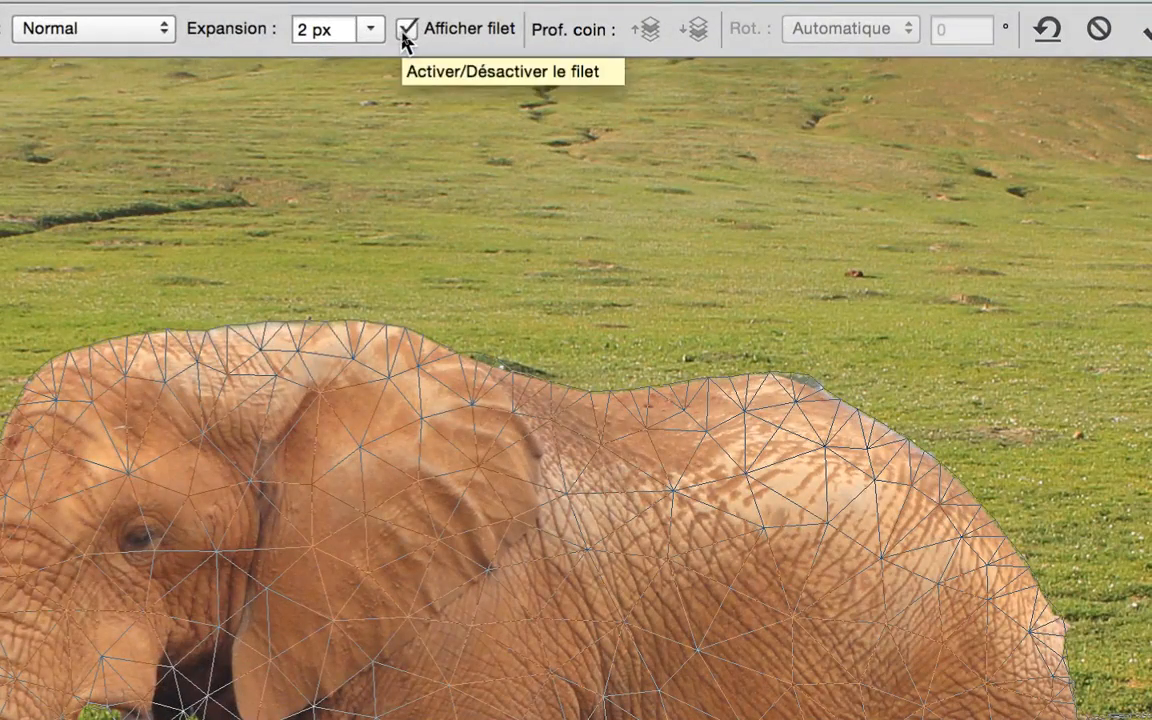
pyautogui.click(405, 32)
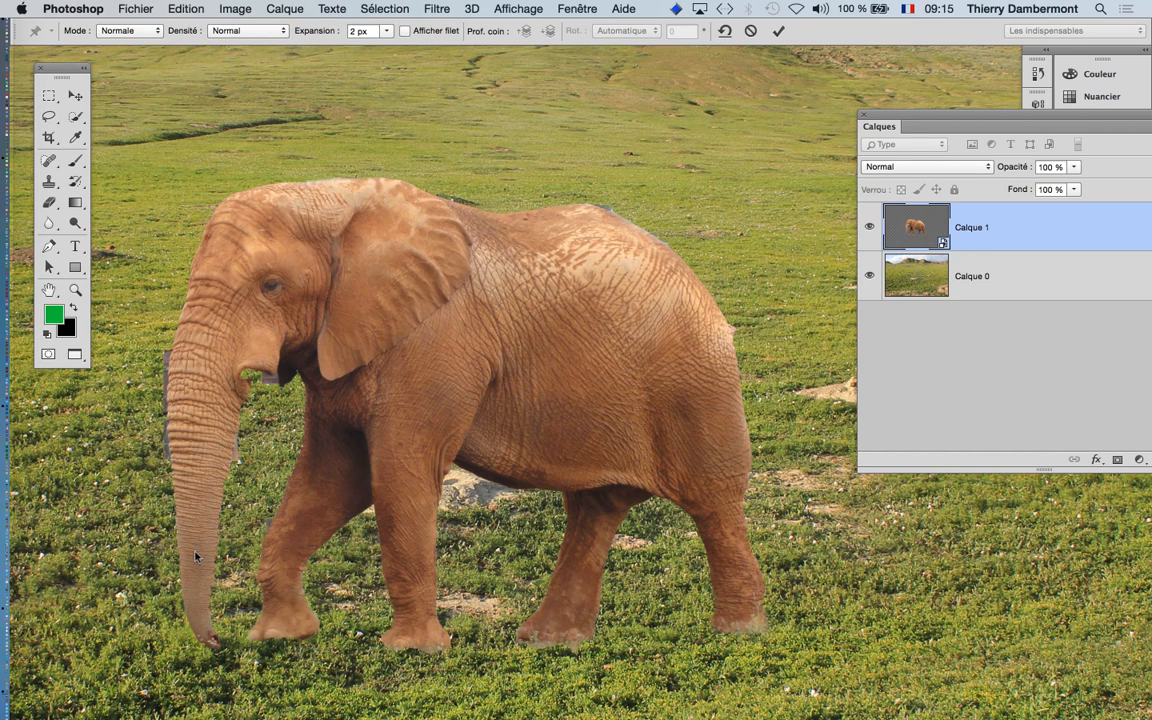
# Place Puppet Warp pins on the elephant's lower trunk, forehead, shoulder behind the ear, rump and both front feet.
pyautogui.click(195, 551)
pyautogui.click(240, 257)
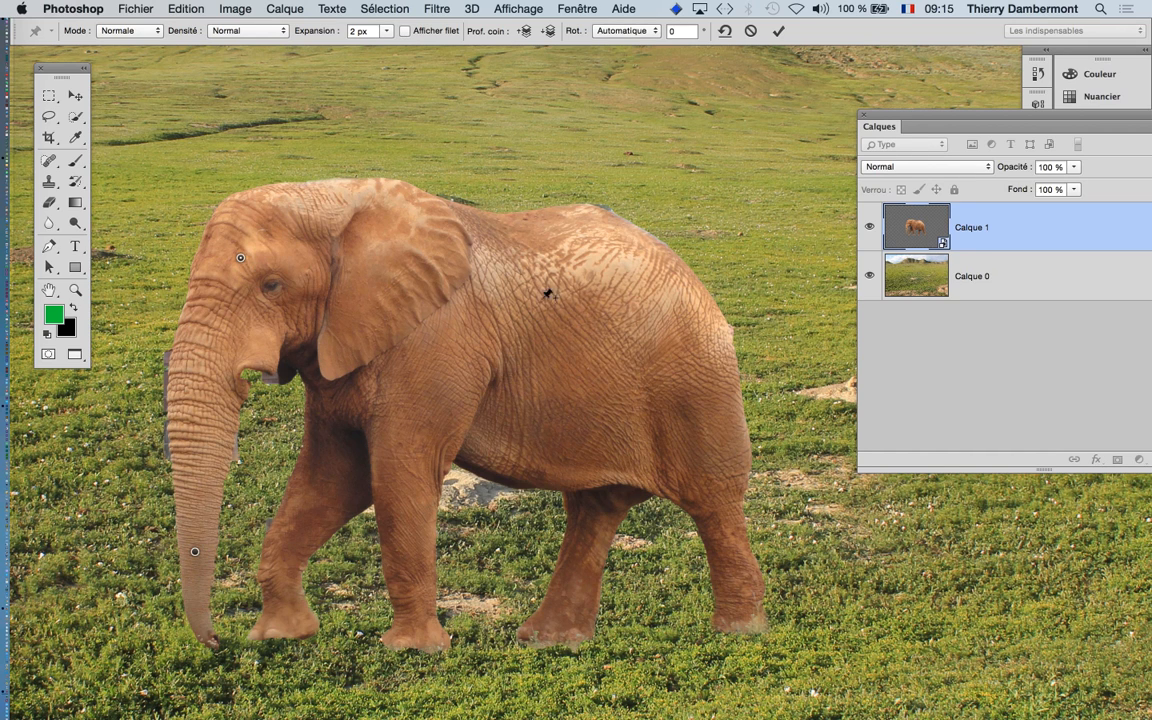
pyautogui.click(437, 283)
pyautogui.click(680, 357)
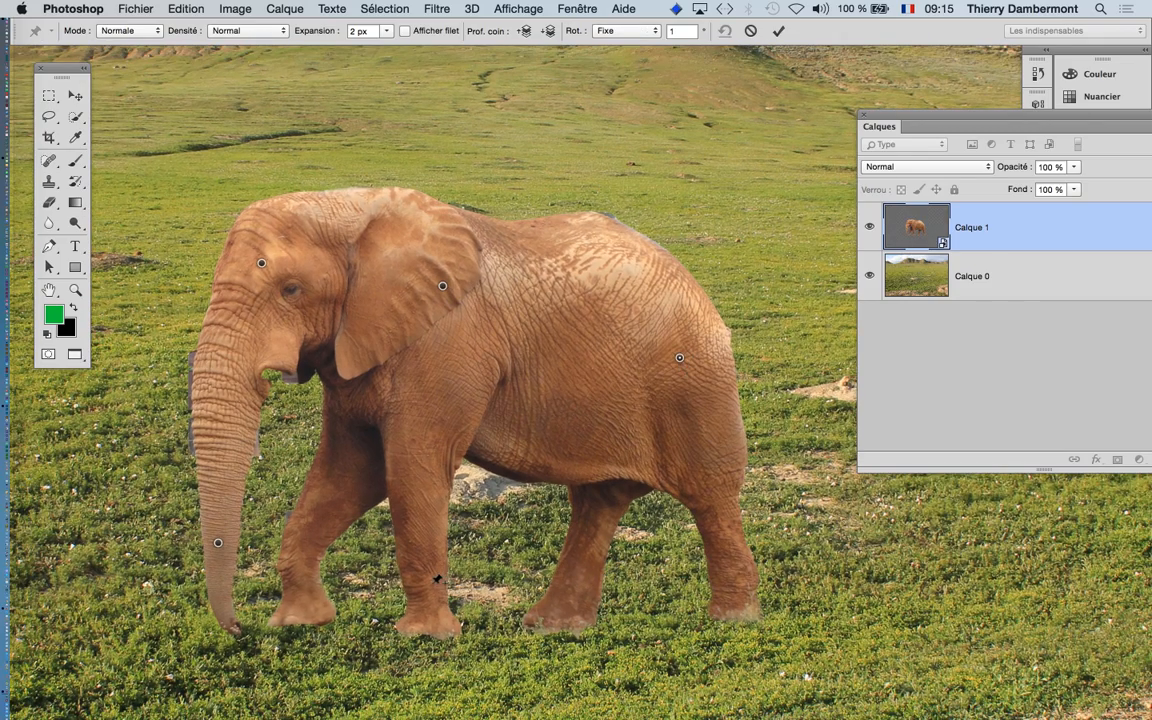
pyautogui.click(430, 583)
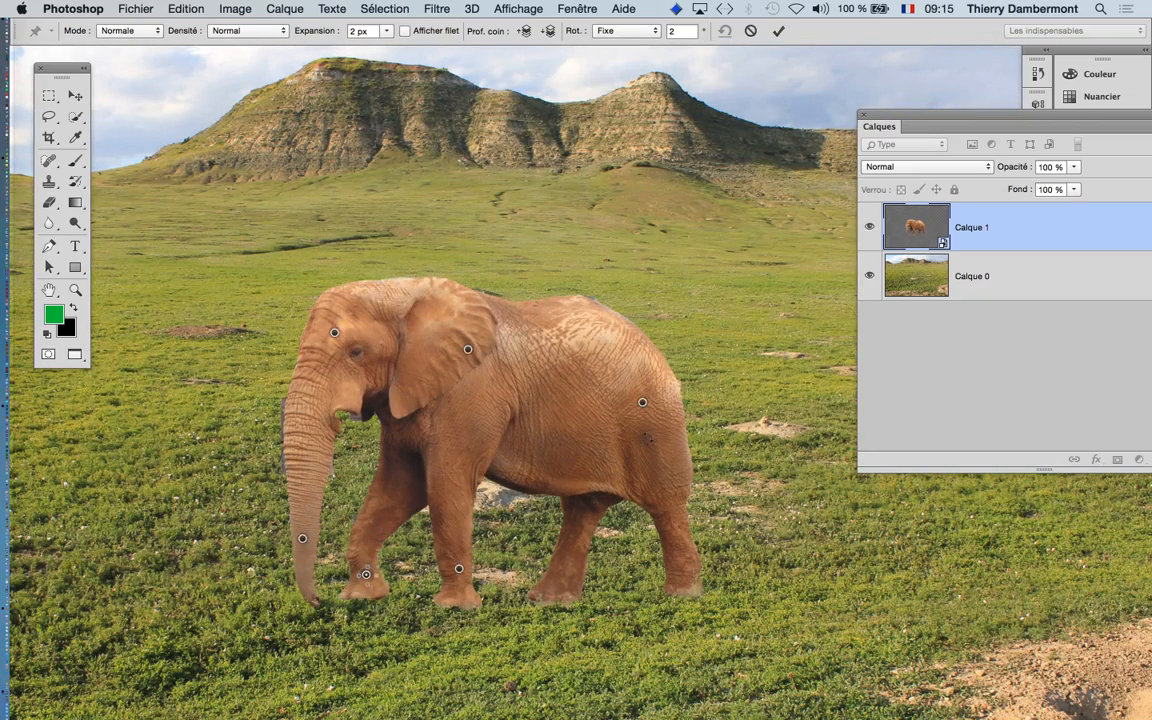
# Raise the elephant's rump pin high above its head and shift both front-foot pins back beneath the body.
pyautogui.moveTo(586, 369); pyautogui.dragTo(524, 107)
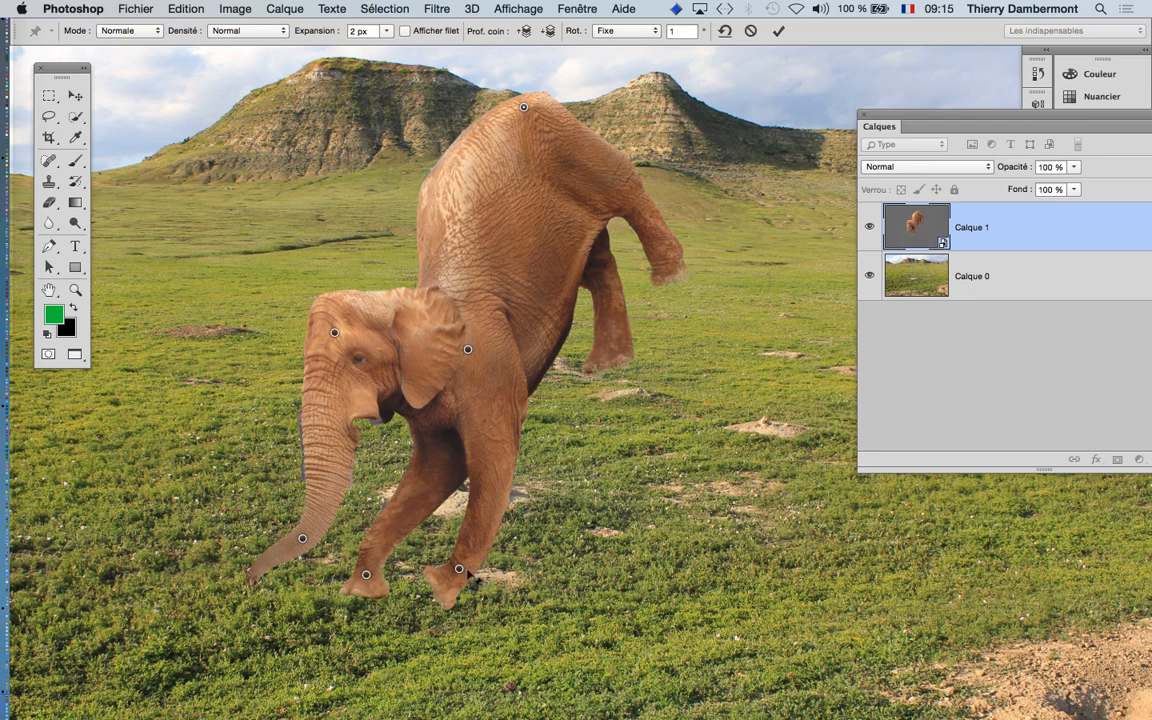
pyautogui.moveTo(459, 569); pyautogui.dragTo(525, 566)
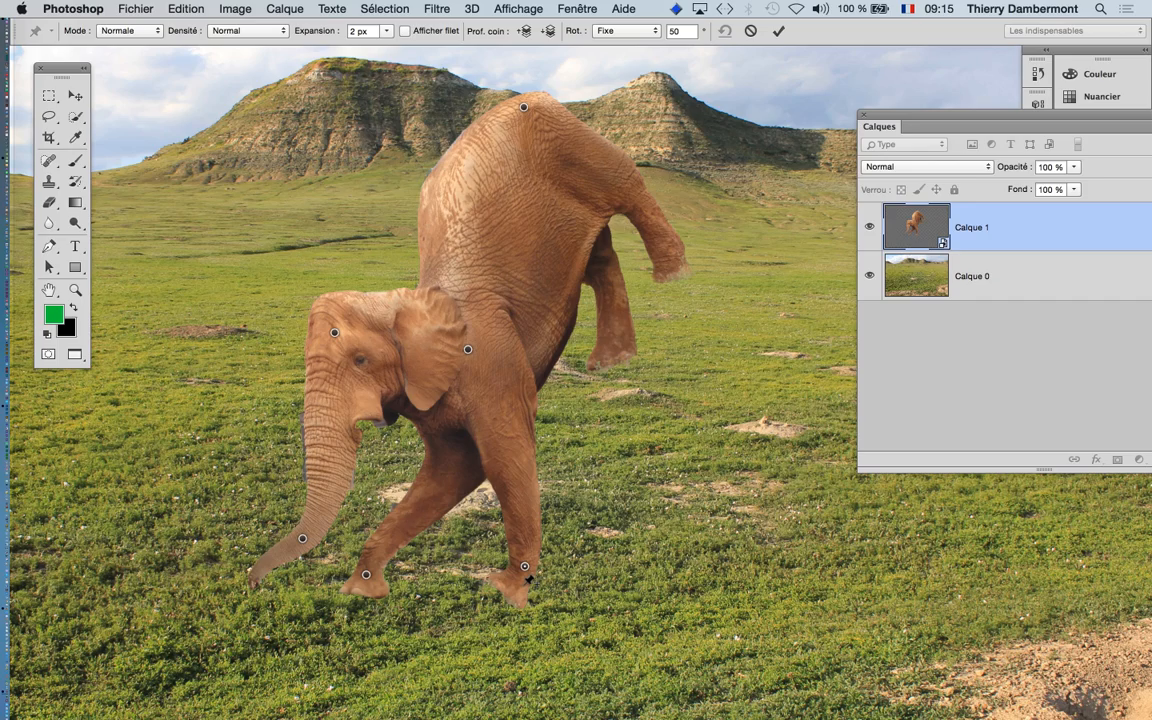
pyautogui.moveTo(366, 575); pyautogui.dragTo(408, 576)
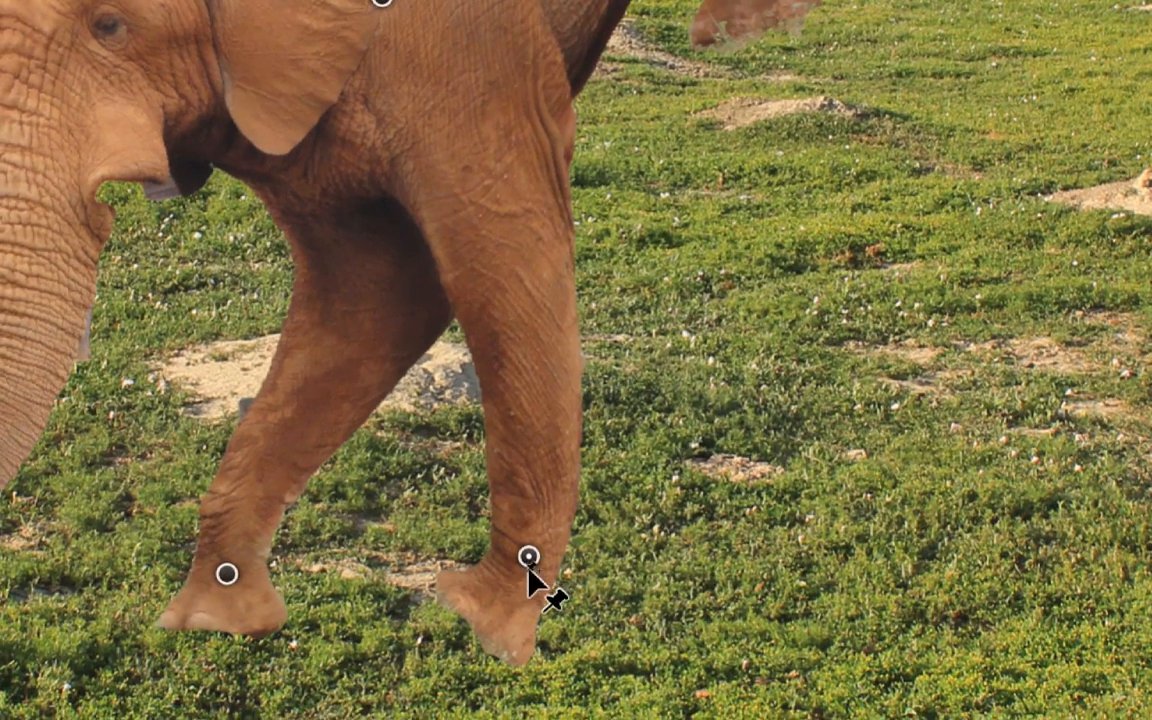
# Rotate the near front foot's pin so the foot sits level on the grass, and delete the forehead pin.
pyautogui.press('alt')
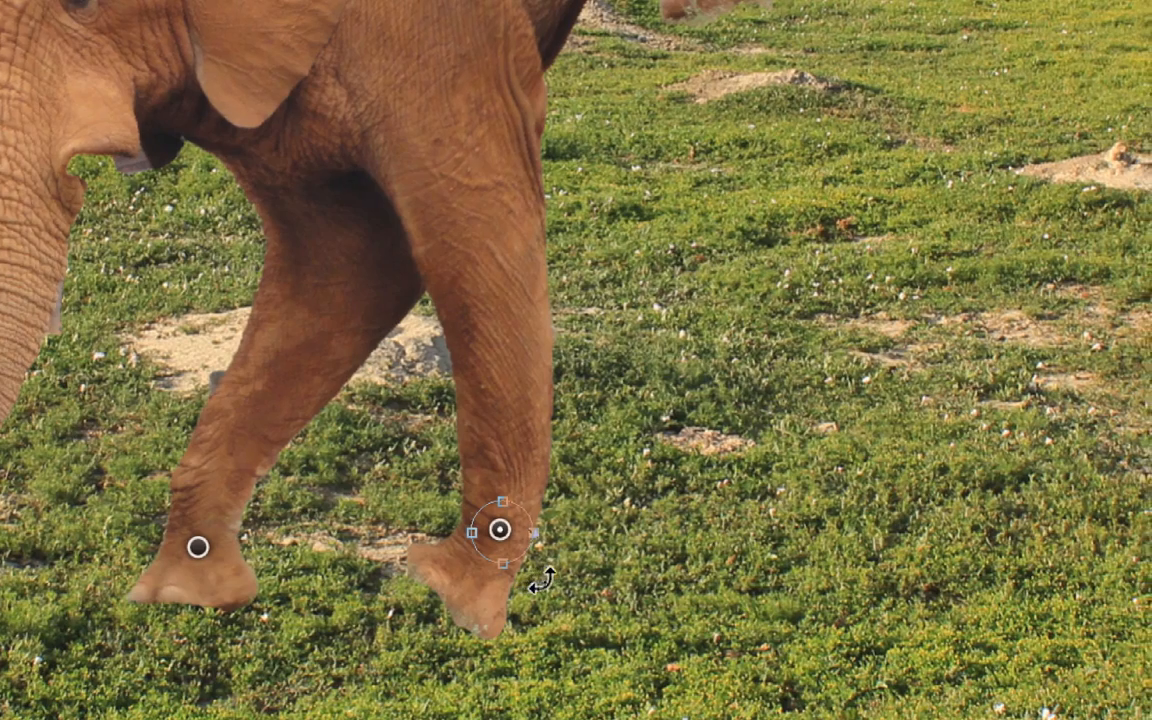
pyautogui.moveTo(536, 568); pyautogui.dragTo(560, 569)
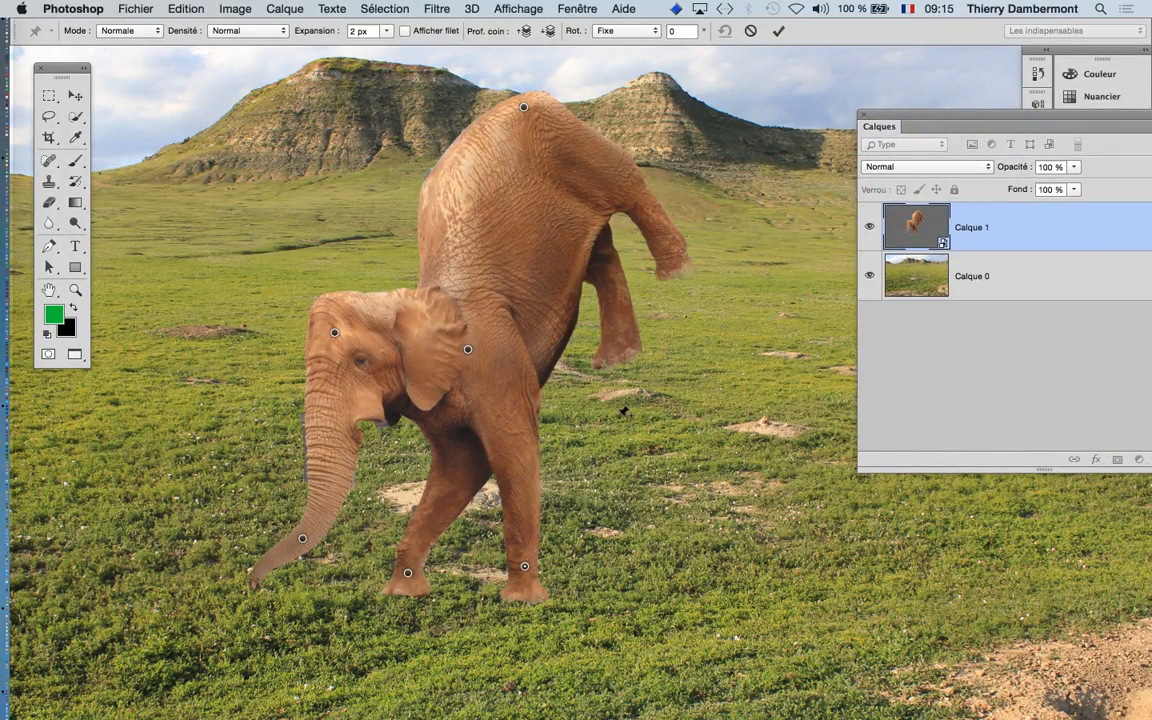
pyautogui.scroll(4, 327, 319)
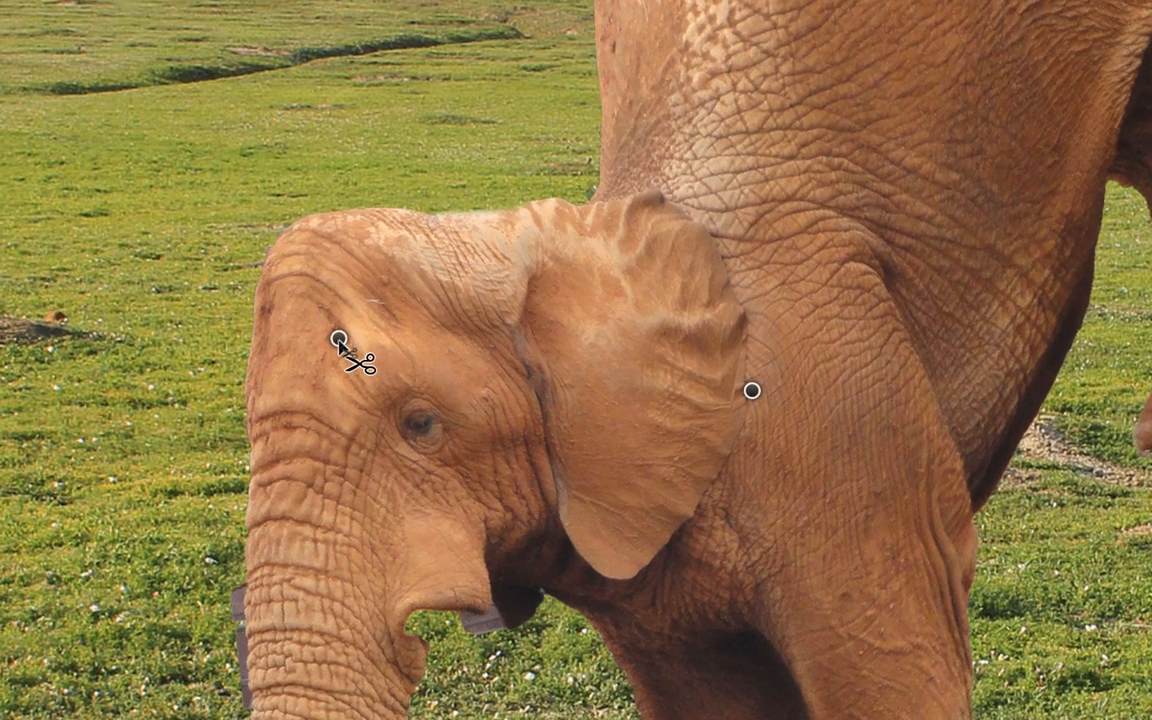
pyautogui.keyDown('alt'); pyautogui.click(339, 338); pyautogui.keyUp('alt')
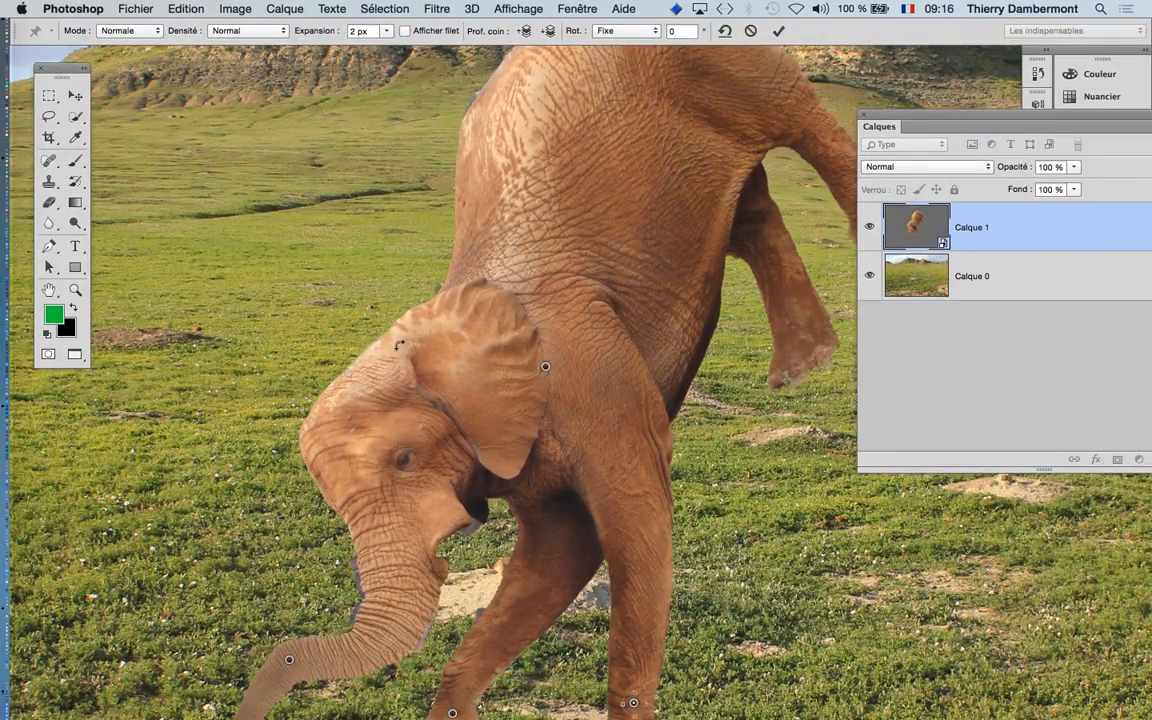
# Lower the elephant's rump pin slightly toward its back, and add a forehead pin shifted up toward the ear.
pyautogui.scroll(-3, 472, 363)
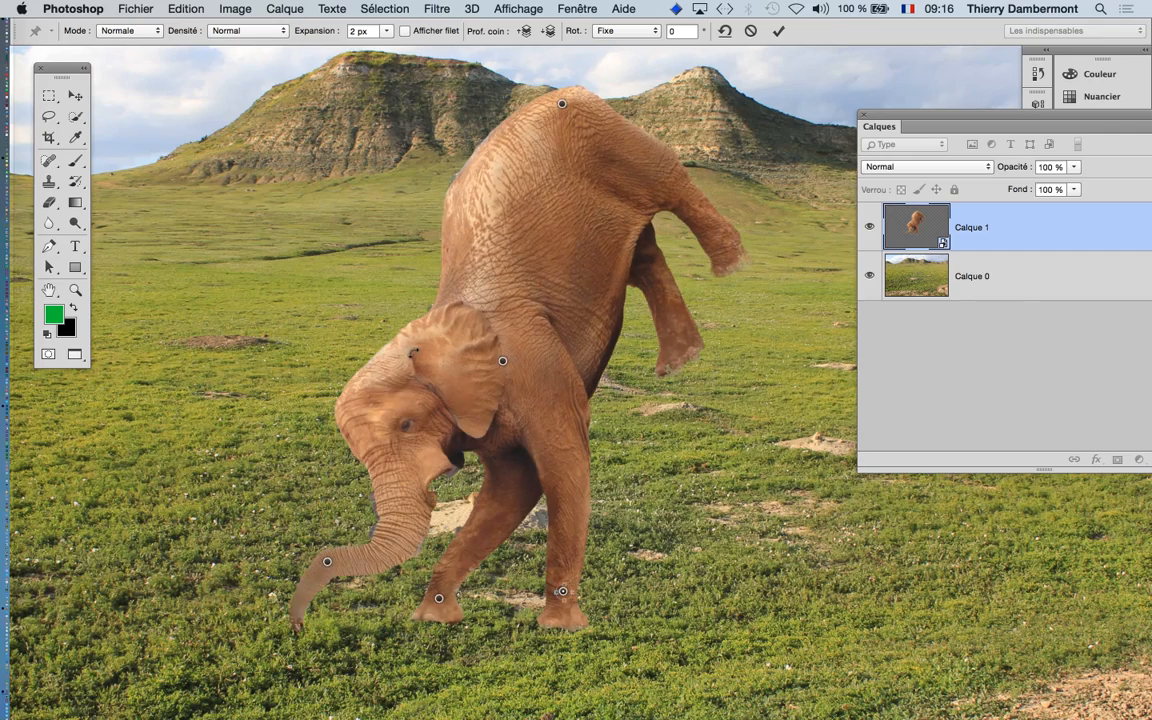
pyautogui.scroll(-1, 413, 353)
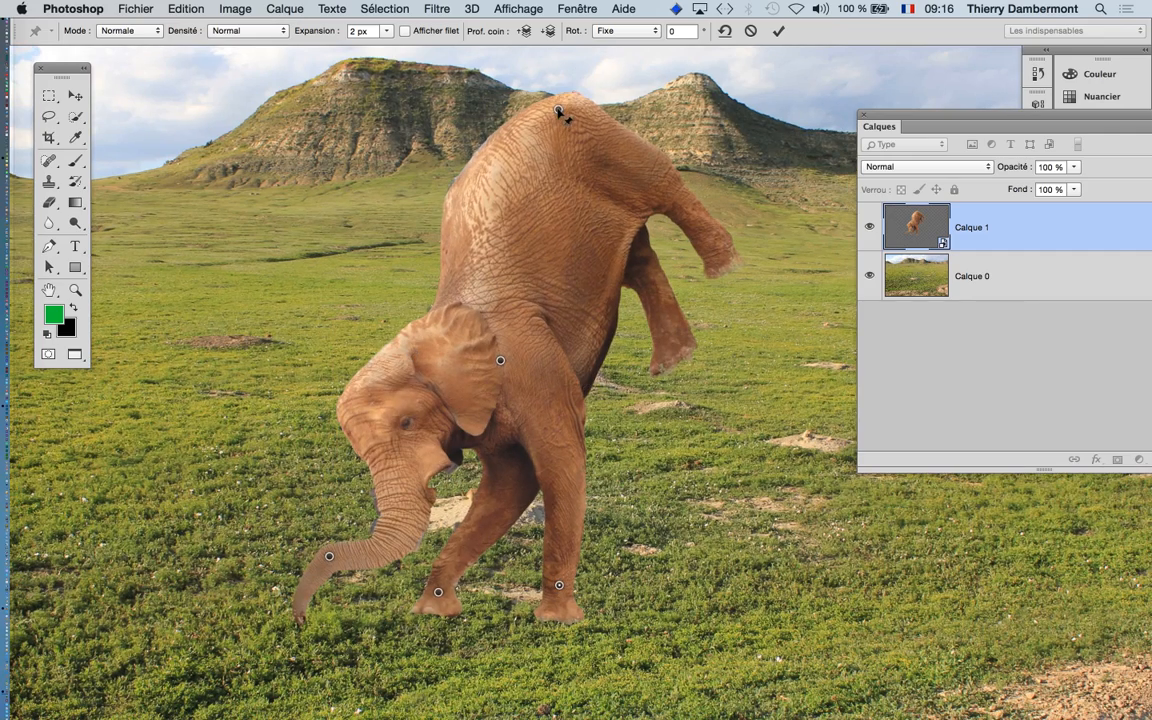
pyautogui.moveTo(558, 108); pyautogui.dragTo(541, 126)
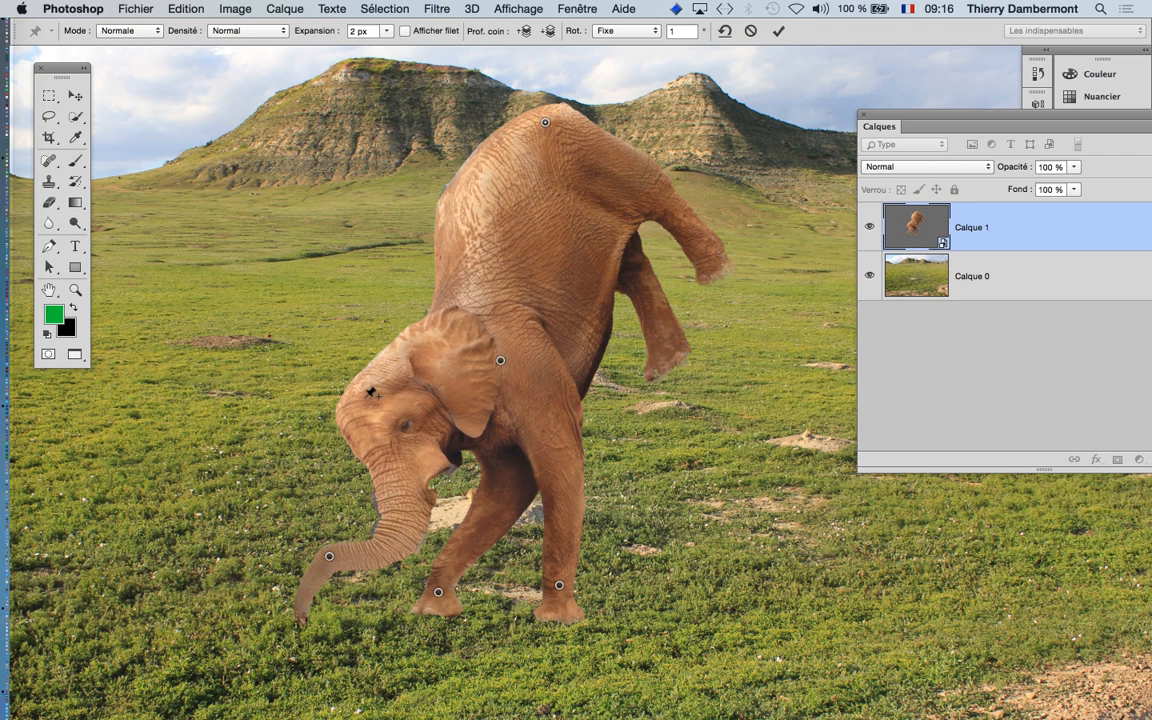
pyautogui.click(369, 391)
pyautogui.moveTo(369, 391); pyautogui.dragTo(391, 372)
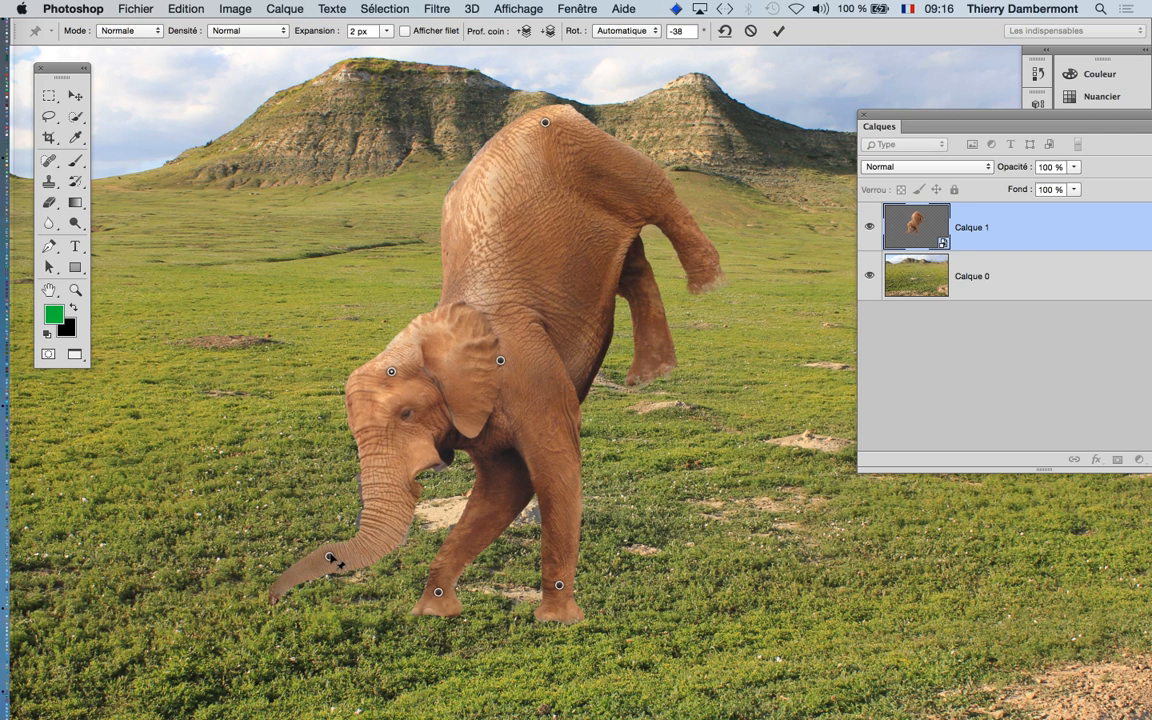
# Raise and turn the trunk pin so the trunk curls upward in front of the head, and apply the Puppet Warp.
pyautogui.moveTo(330, 557); pyautogui.dragTo(268, 443)
pyautogui.click(243, 521)
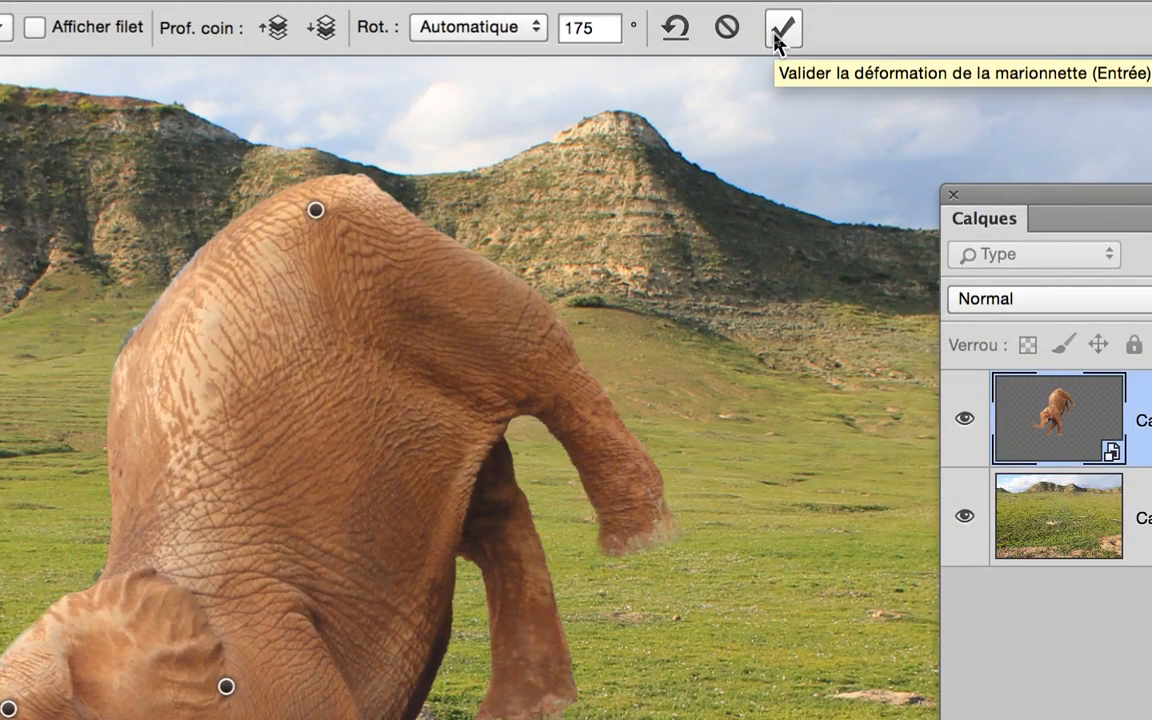
pyautogui.click(777, 38)
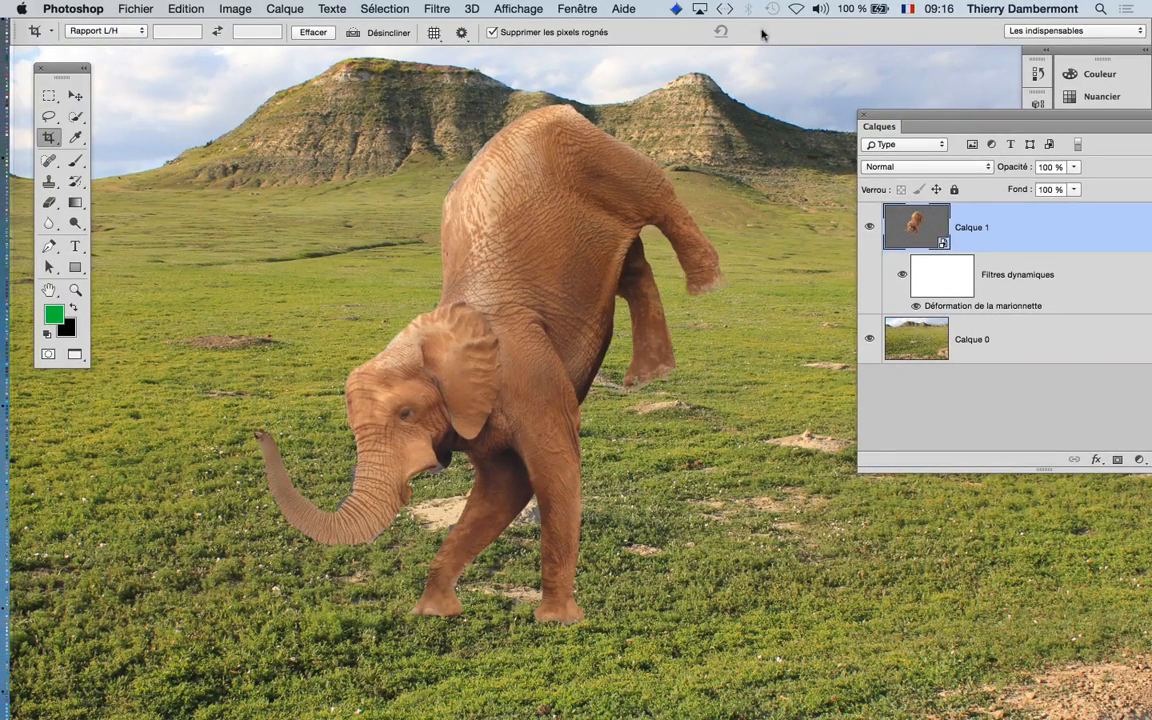
# Move the Layers panel fully into view to examine the elephant's Puppet Warp smart filter alongside the whole composition.
pyautogui.moveTo(900, 107); pyautogui.dragTo(905, 109)
pyautogui.press('Escape')
pyautogui.moveTo(922, 117); pyautogui.dragTo(843, 111)
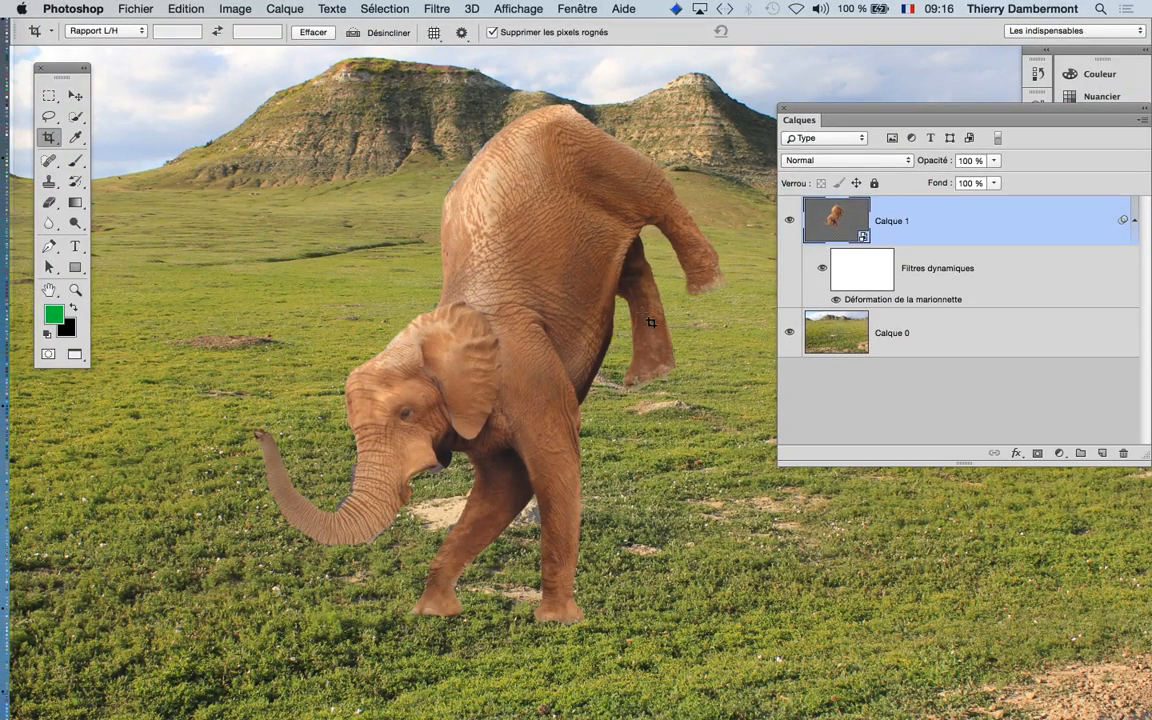
pyautogui.scroll(-2, 651, 322)
pyautogui.scroll(-1, 641, 312)
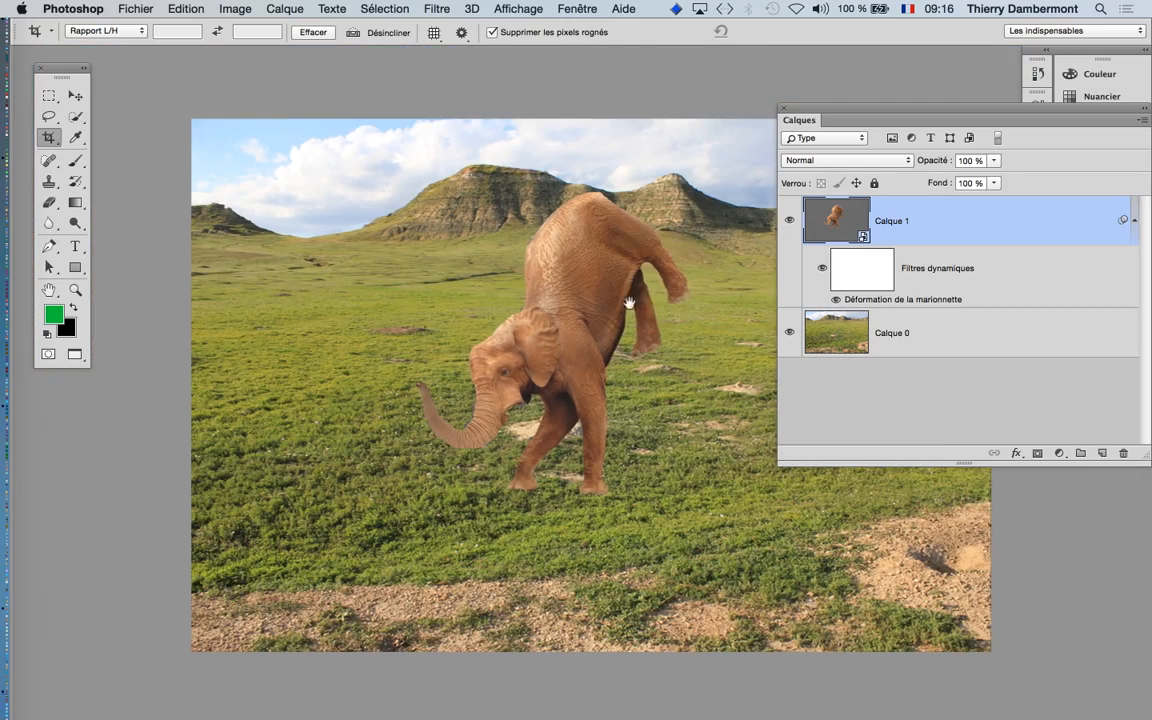
pyautogui.moveTo(630, 303); pyautogui.dragTo(398, 282)
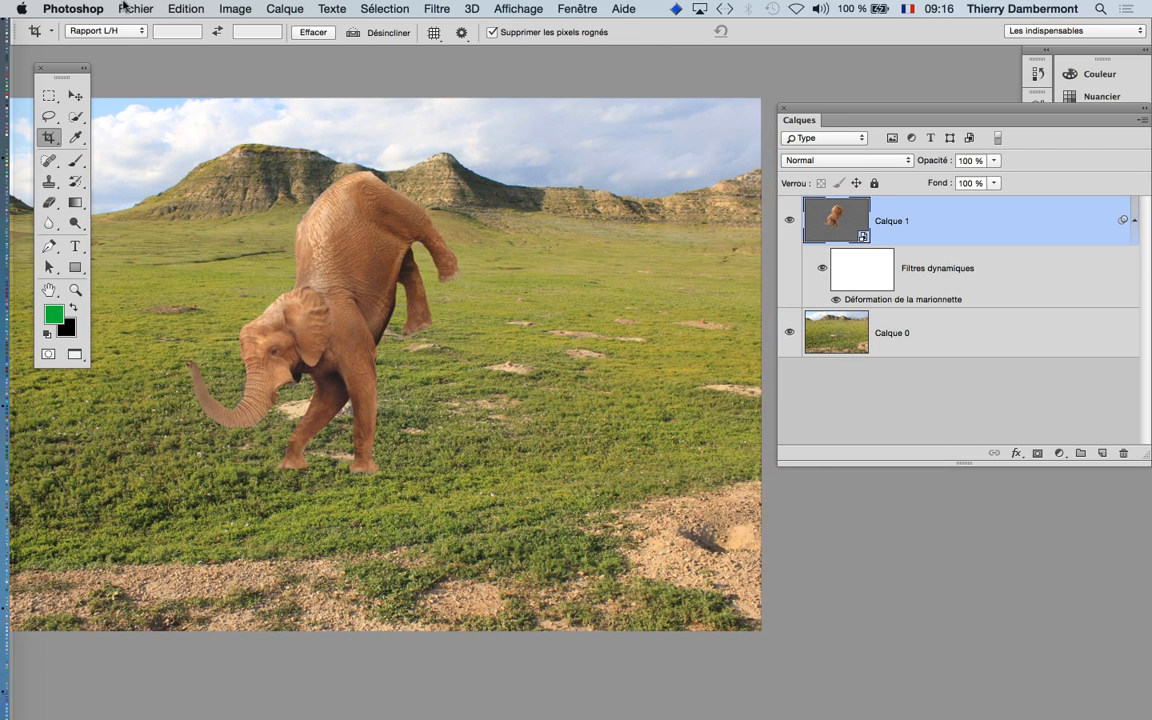
# Save the composition as a new Photoshop file named "prairie et elephant - 02.psd" in the quatrieme jour folder.
pyautogui.click(122, 8)
pyautogui.click(160, 170)
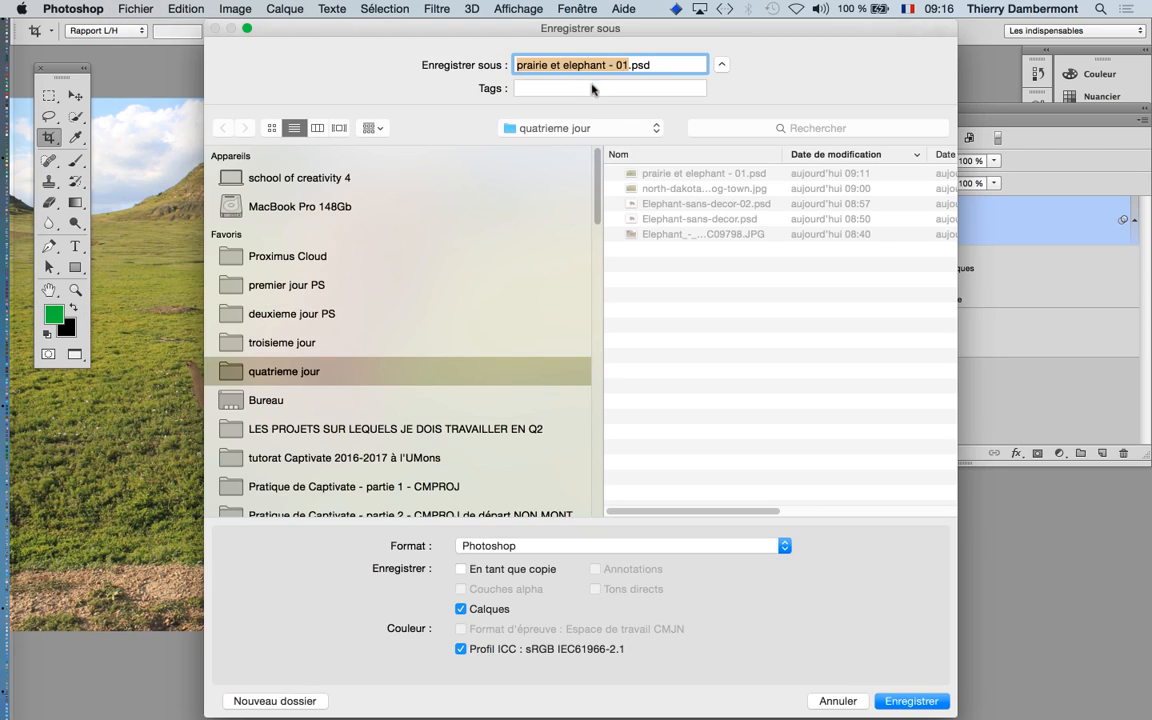
pyautogui.click(625, 66)
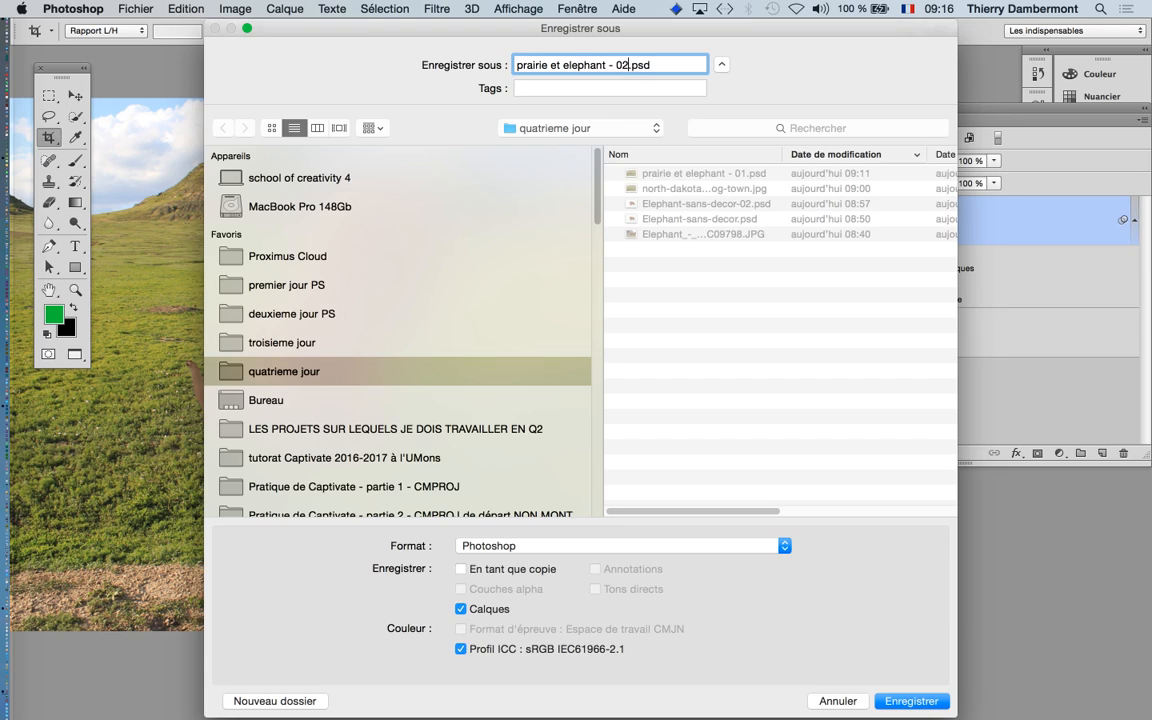